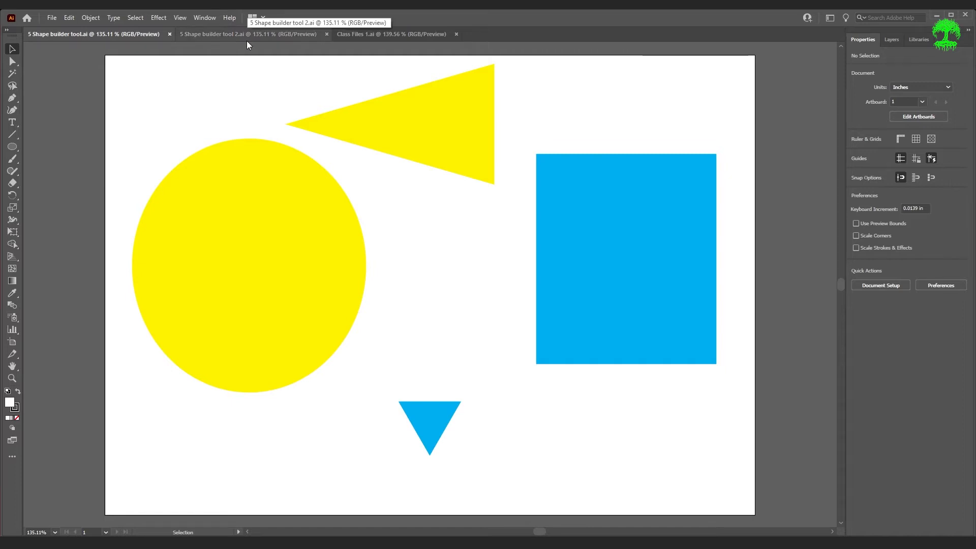
Compare the two shape builder practice documents and the finished night-scene artwork, then return to the first
click(205, 36)
click(132, 37)
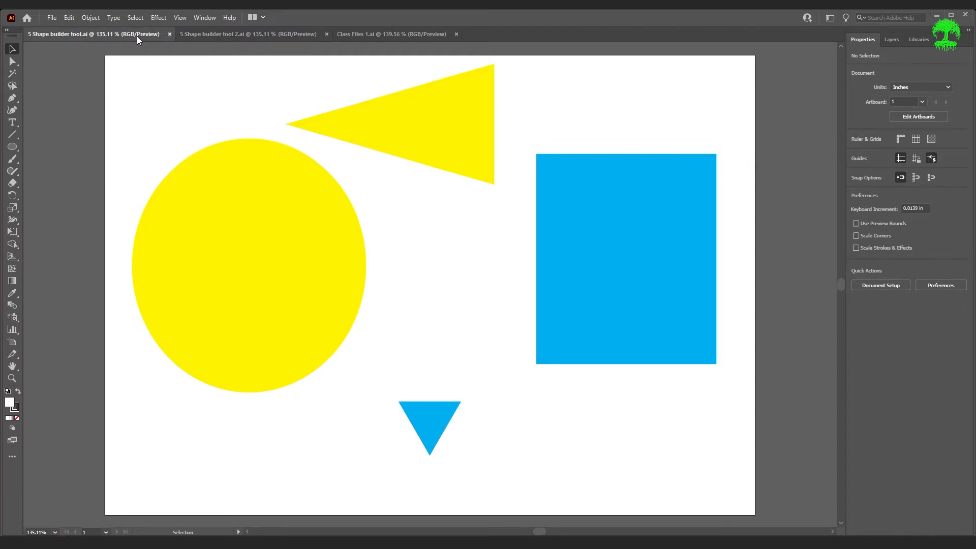
click(218, 31)
click(126, 35)
click(228, 37)
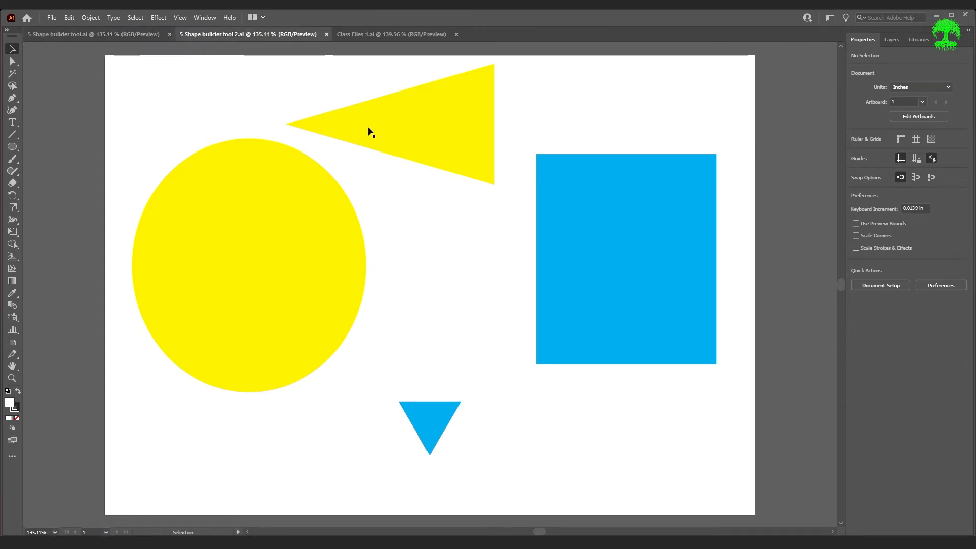
click(129, 36)
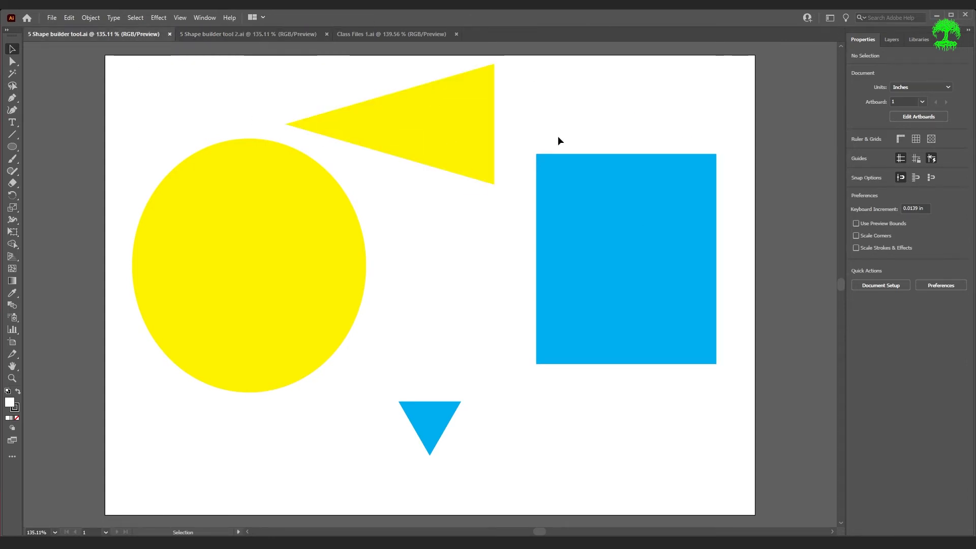
click(386, 37)
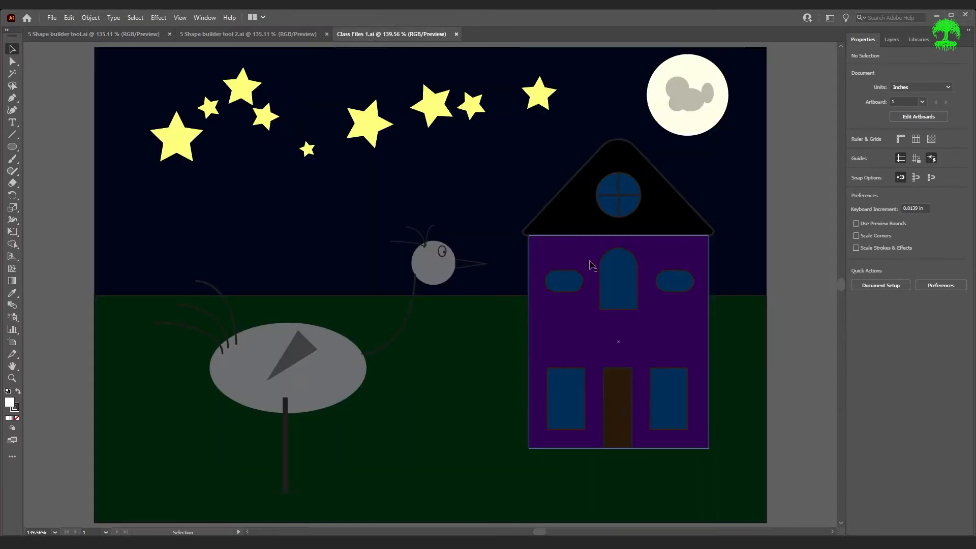
key(ctrl+Tab)
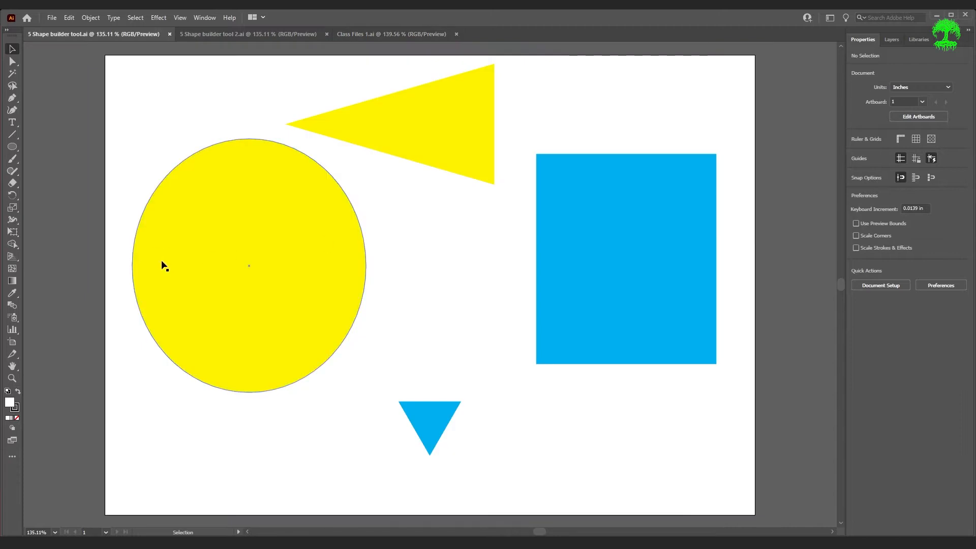
Choose the Shape Builder Tool from the toolbar flyout
click(12, 245)
click(12, 244)
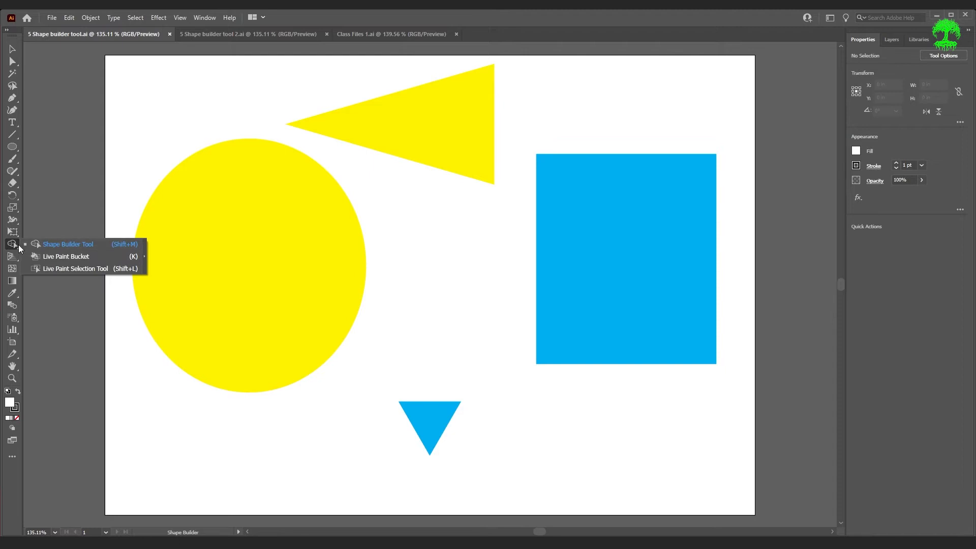
click(56, 245)
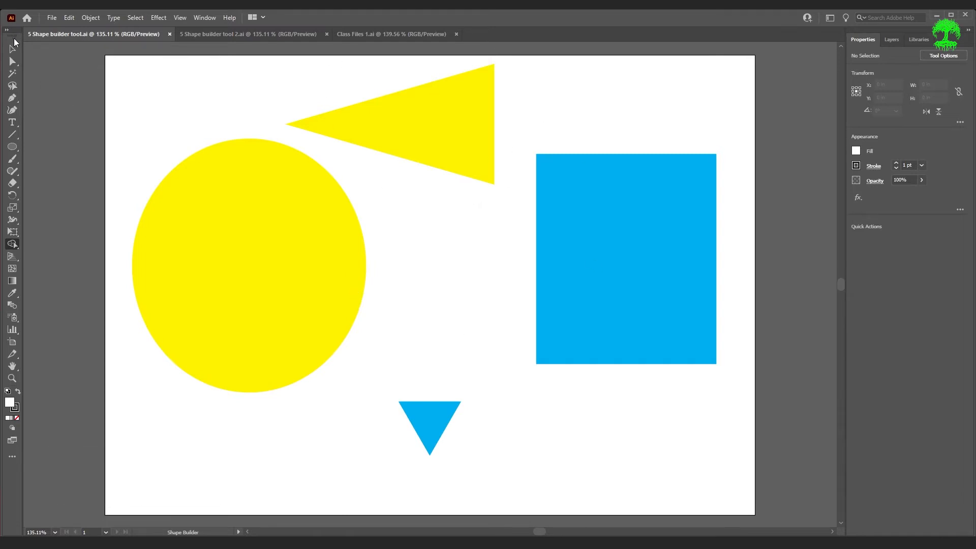
Overlap the yellow triangle on the circle, select both, and merge them into one shape with Shape Builder
drag(471, 134, 437, 174)
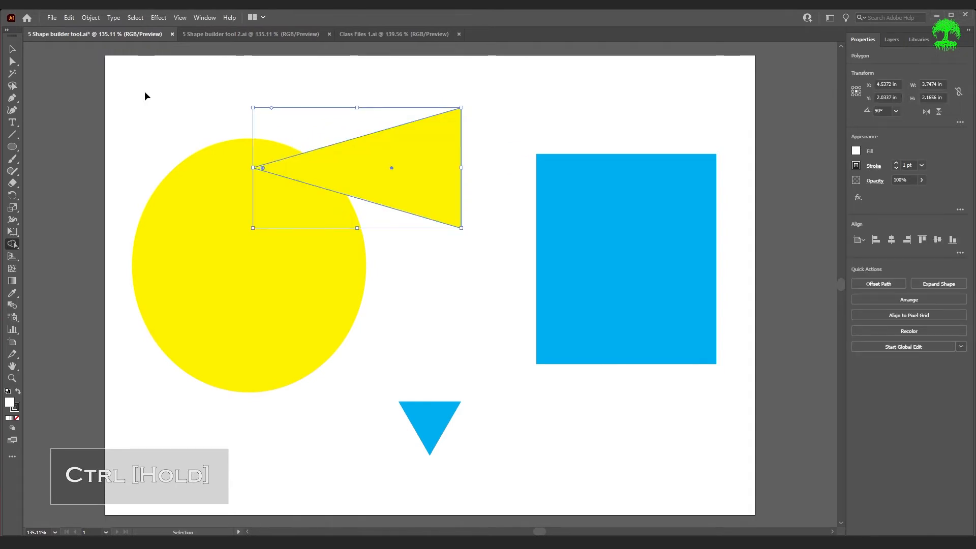
mouse_move(146, 101)
mouse_down()
mouse_move(203, 167)
mouse_move(416, 320)
mouse_up()
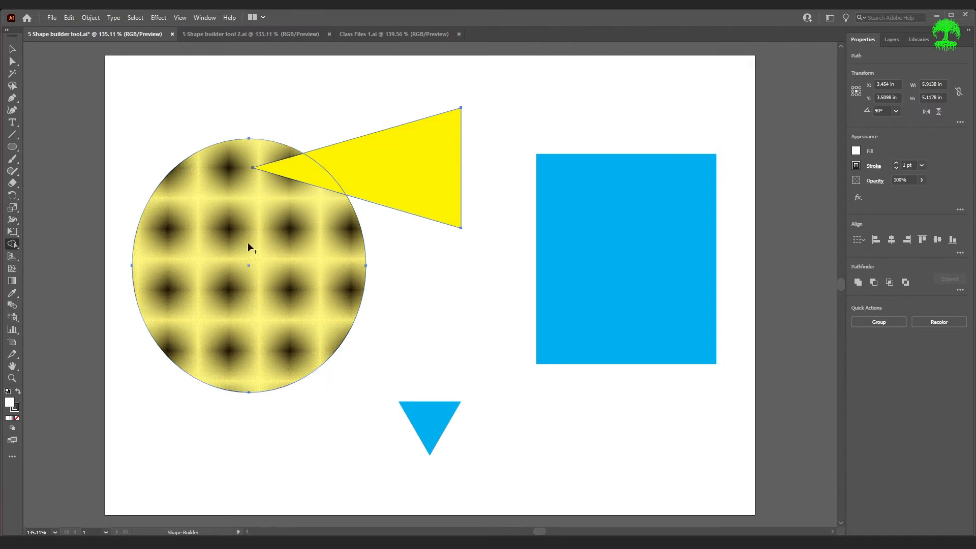
mouse_move(275, 267)
mouse_down()
mouse_move(311, 175)
mouse_move(339, 154)
mouse_move(365, 157)
mouse_up()
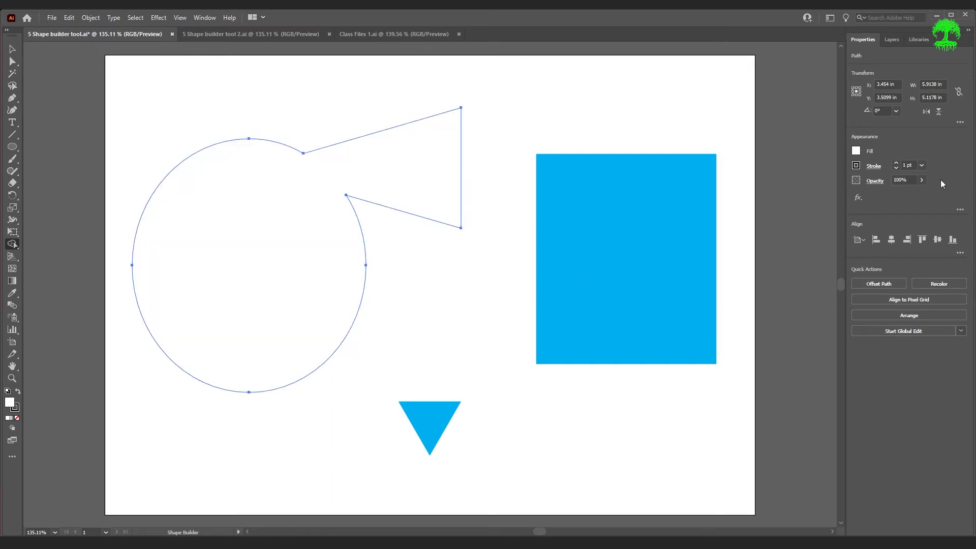
Give the merged circle-and-triangle shape a yellow swatch fill, then deselect it
click(856, 151)
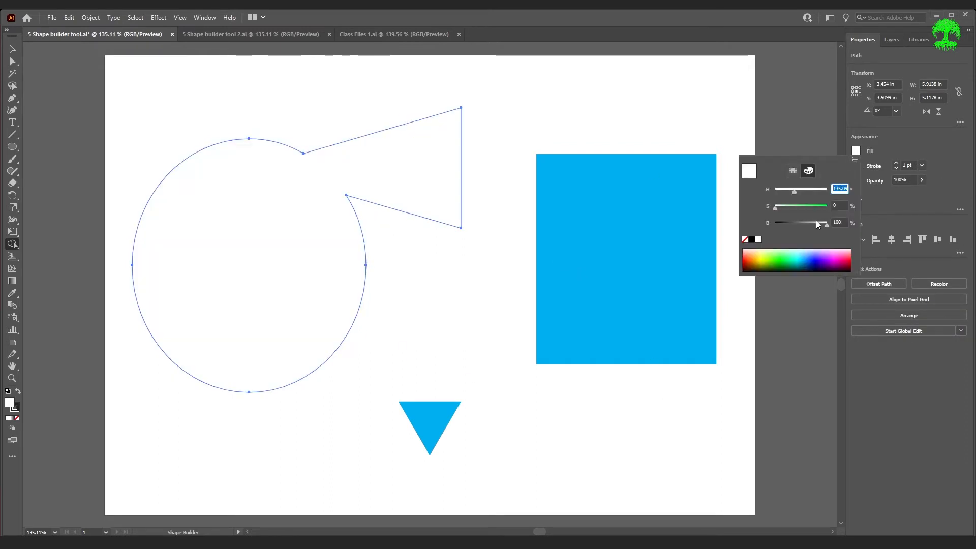
click(792, 171)
click(780, 188)
click(290, 255)
click(273, 230)
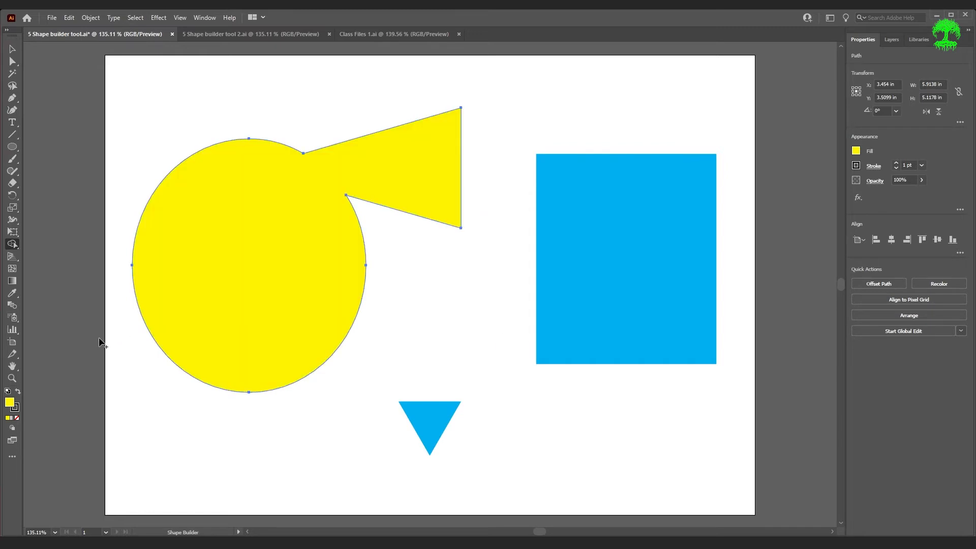
ctrl+click(90, 285)
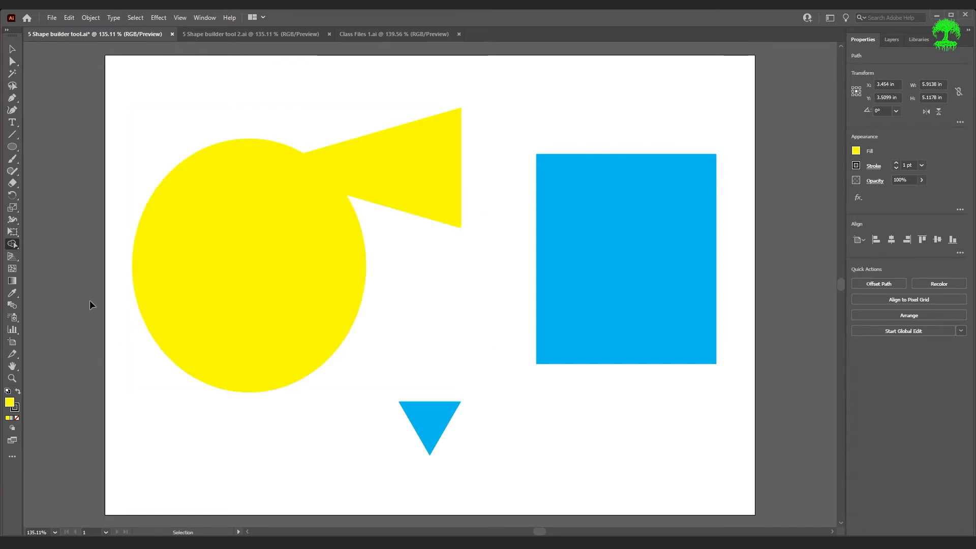
key(ctrl)
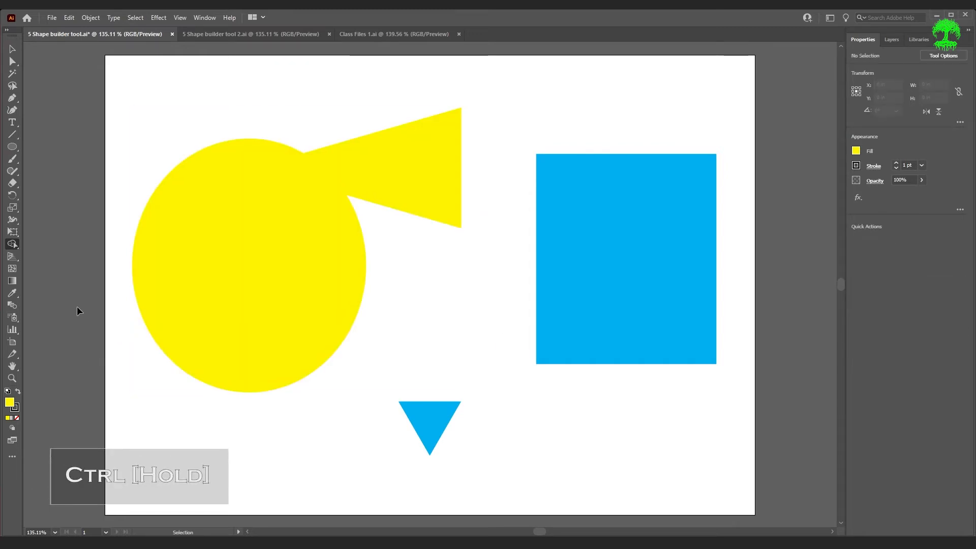
Undo back past the merge so the circle and triangle are separate shapes again
click(300, 233)
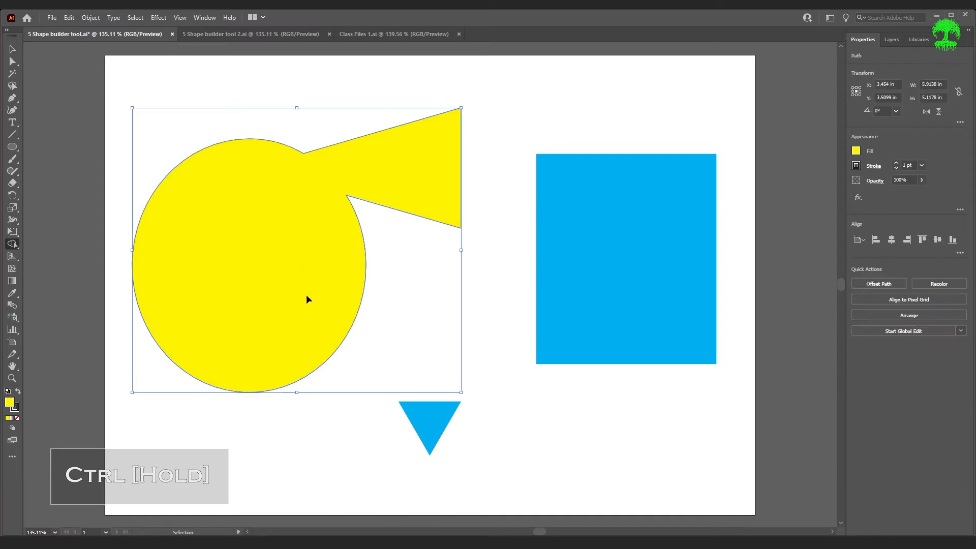
drag(305, 298, 407, 190)
key(ctrl+z)
key(ctrl+shift+z)
key(ctrl+z)
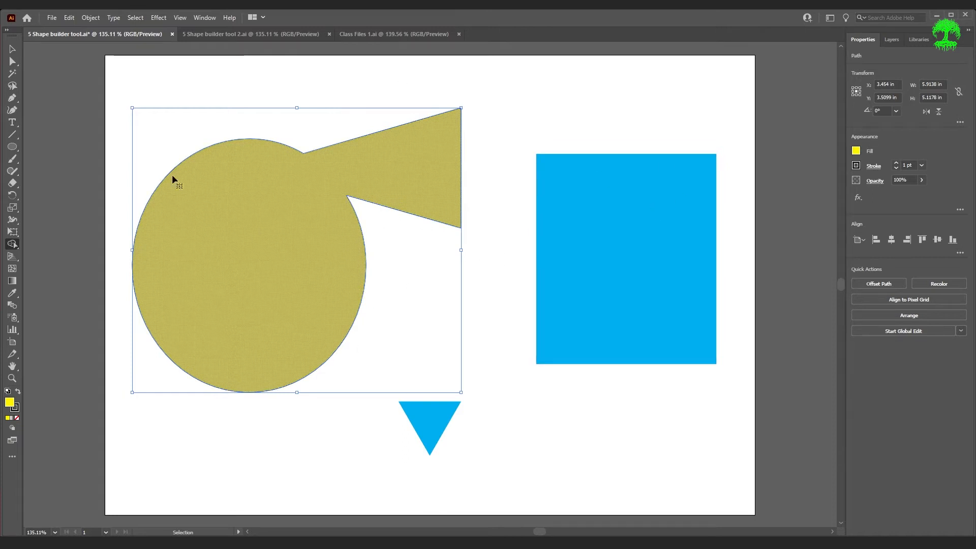
key(ctrl+z)
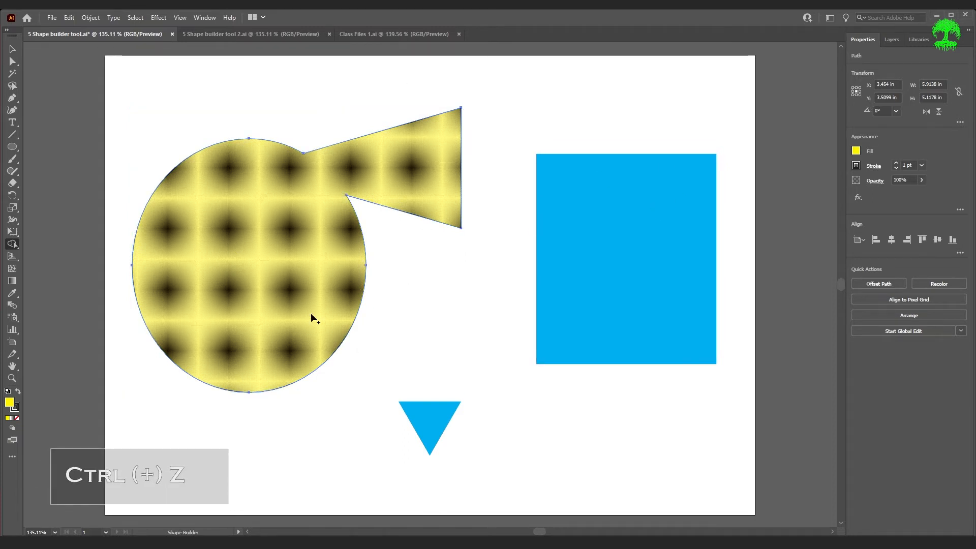
key(ctrl+z)
key(ctrl+z)
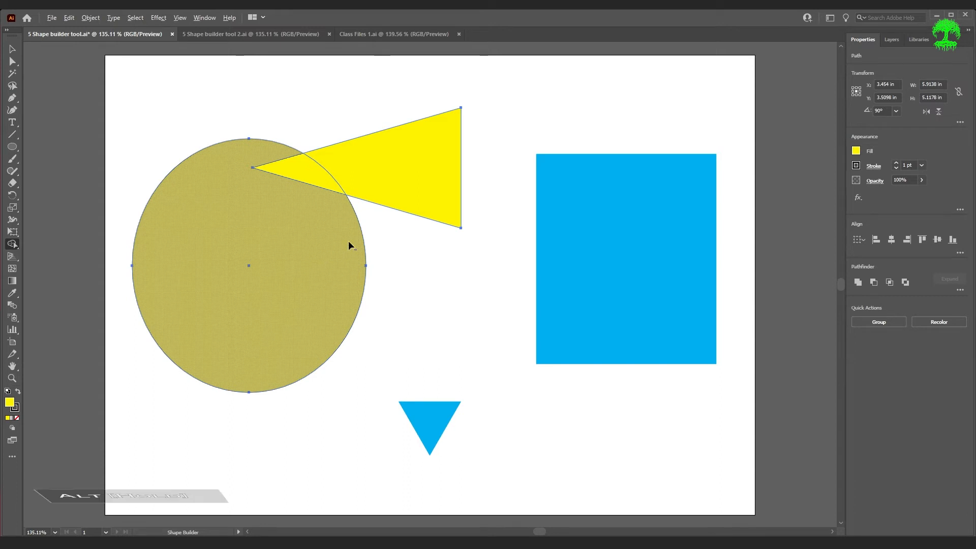
Alt-click the circle–triangle overlap with Shape Builder to cut it out, leaving a white notch
key(alt)
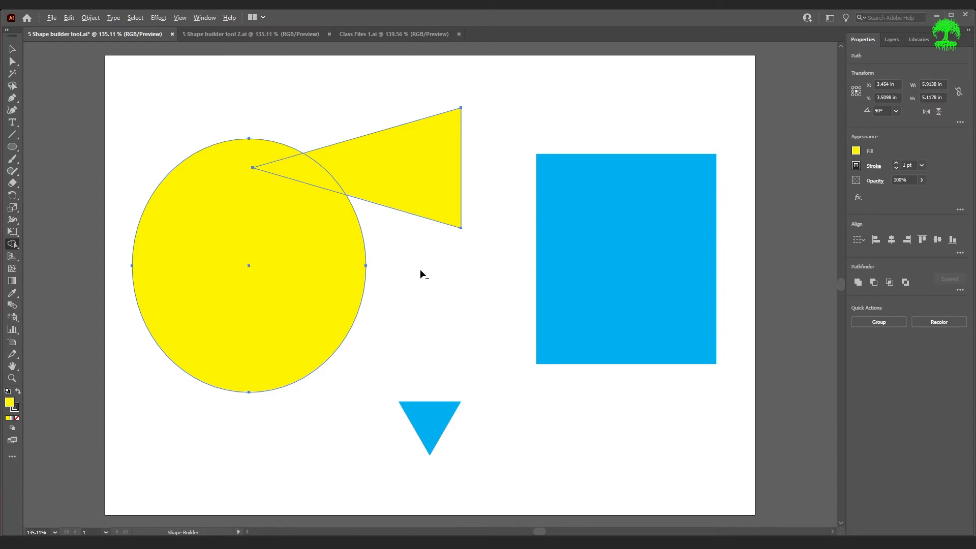
alt+click(309, 178)
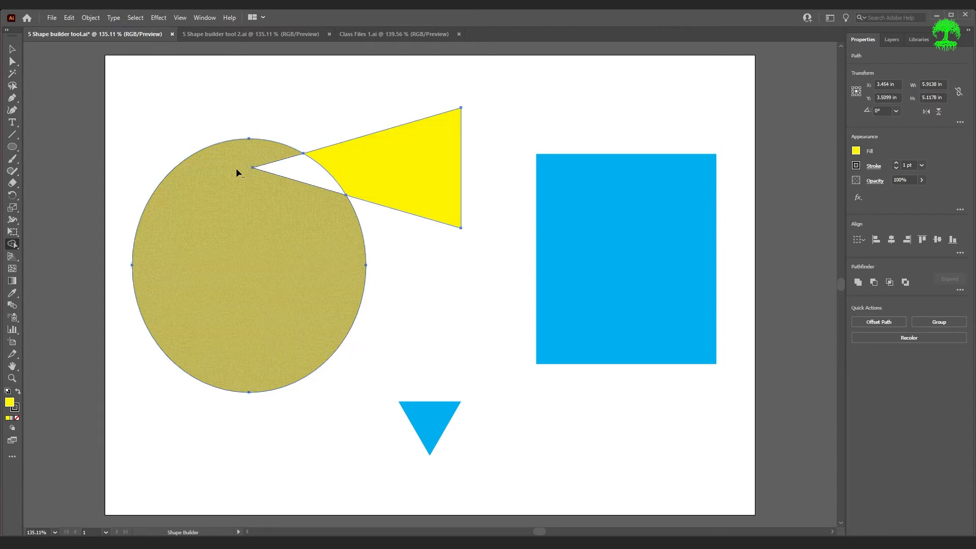
key(v)
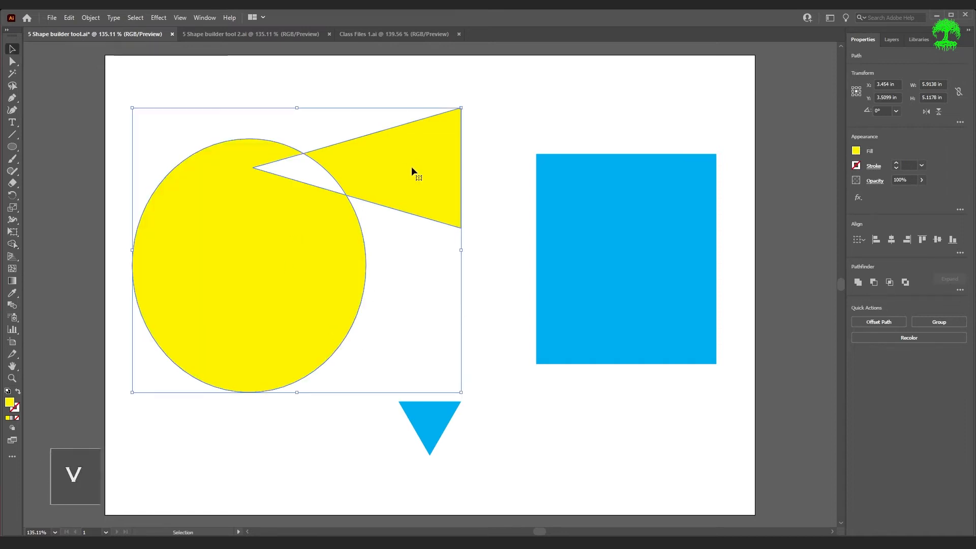
Move the triangle back onto the yellow circle, fill it teal, and push it further over the circle
click(282, 168)
drag(406, 185, 483, 158)
drag(244, 305, 222, 267)
key(ctrl+z)
key(ctrl+z)
key(ctrl+z)
key(ctrl+z)
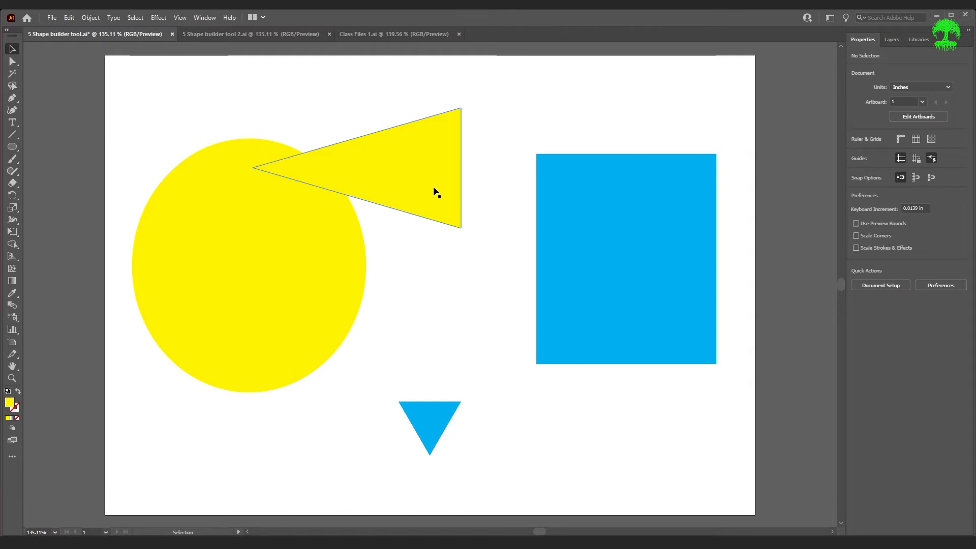
drag(435, 188, 422, 240)
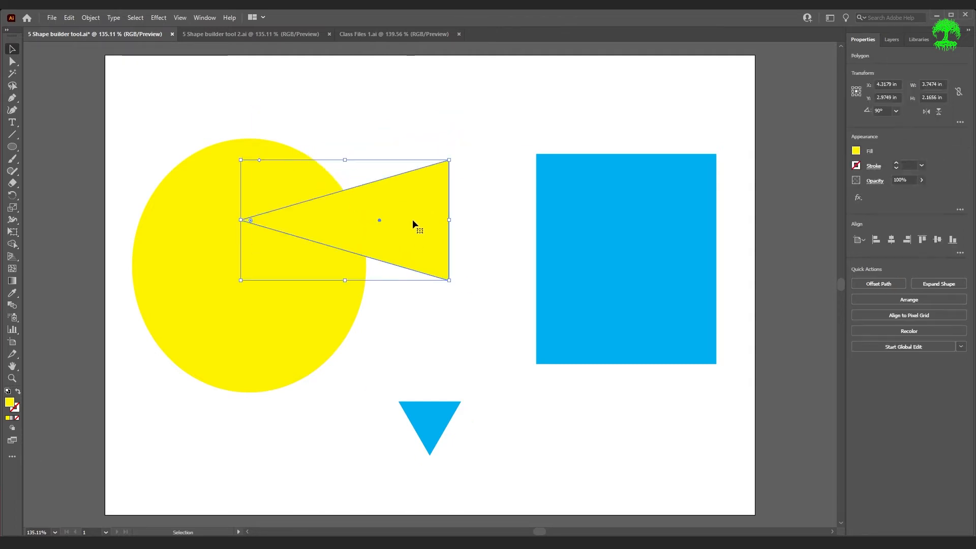
click(856, 151)
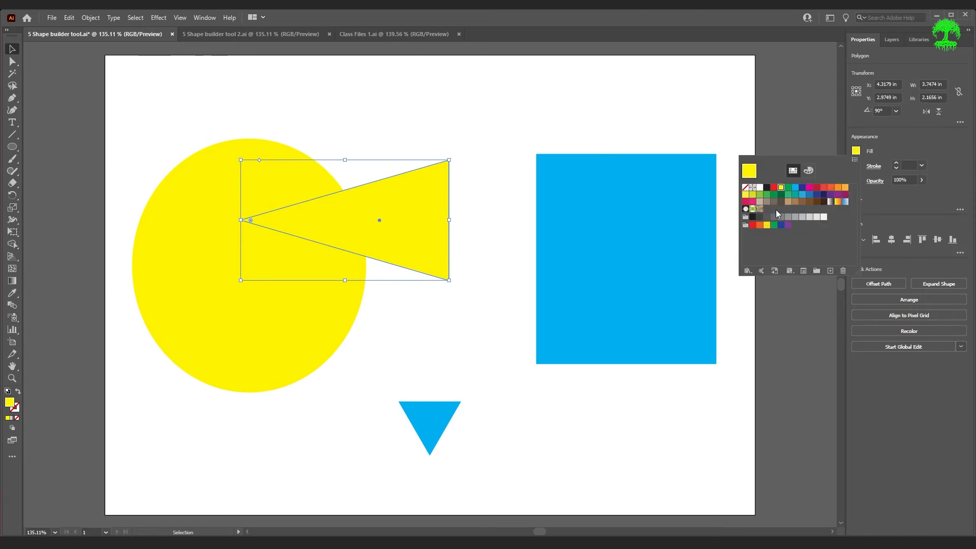
click(795, 194)
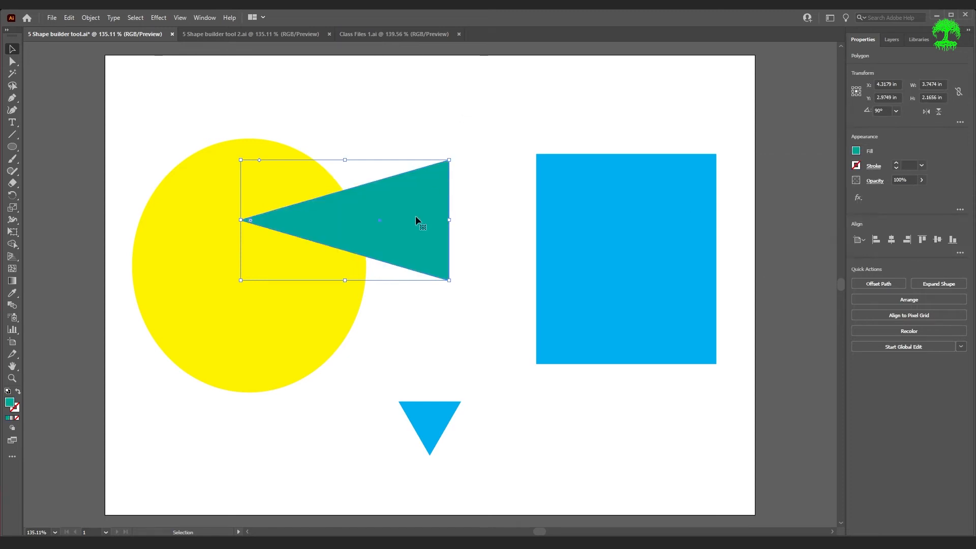
drag(441, 213, 396, 259)
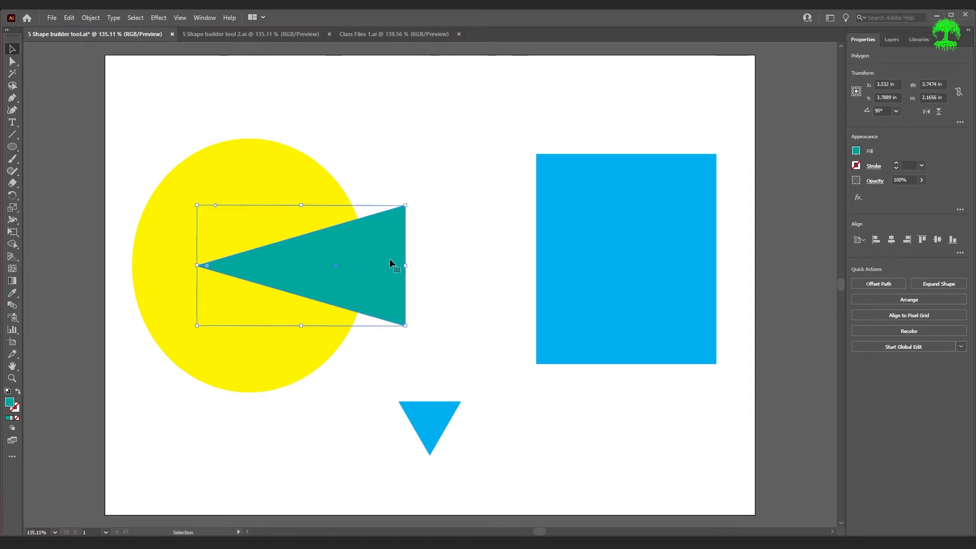
Select circle and teal triangle, then Alt-click the overlap and the triangle to delete them
key(shift+m)
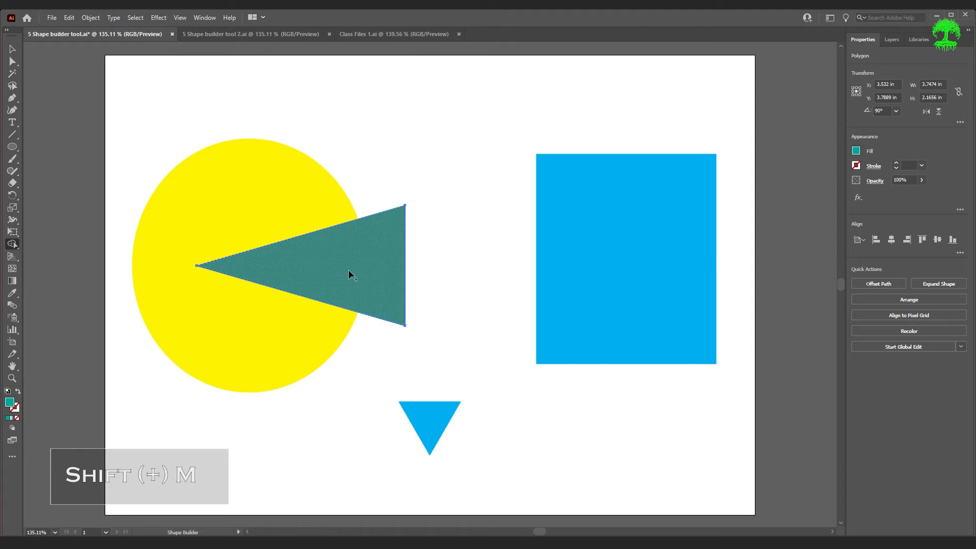
key(ctrl)
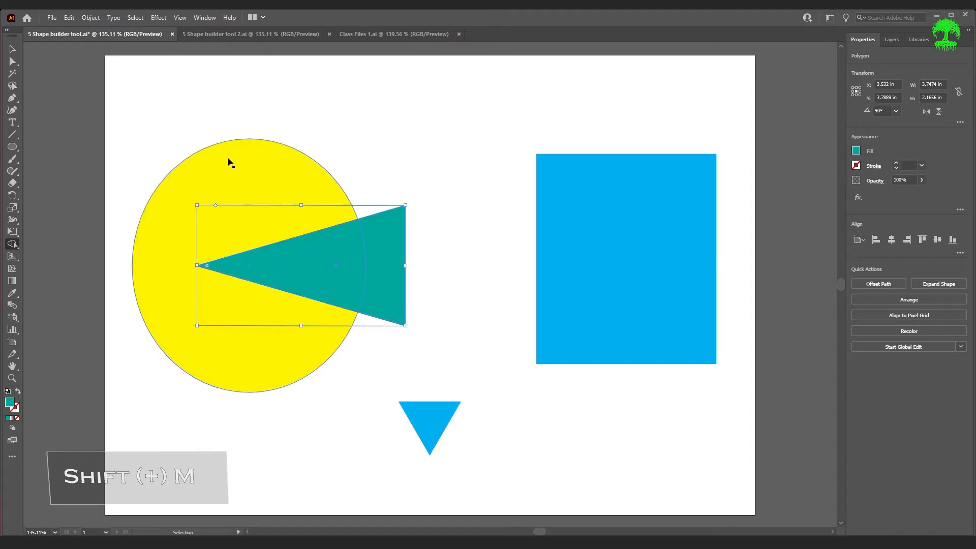
drag(127, 112, 350, 397)
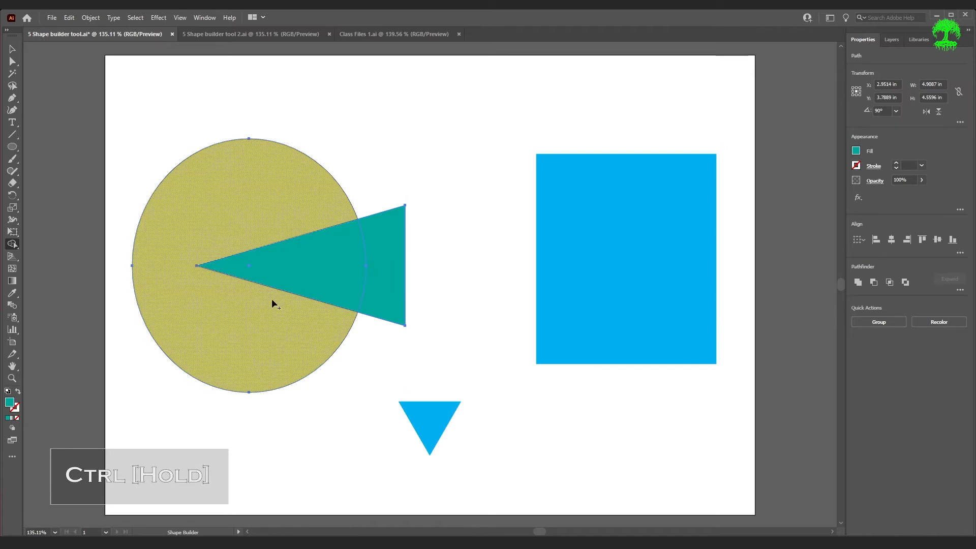
key(alt)
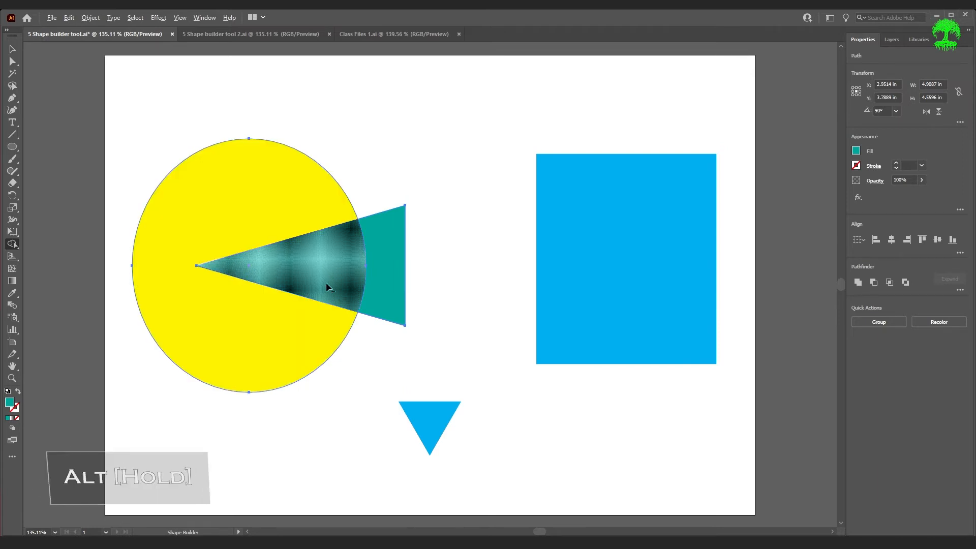
alt+click(327, 287)
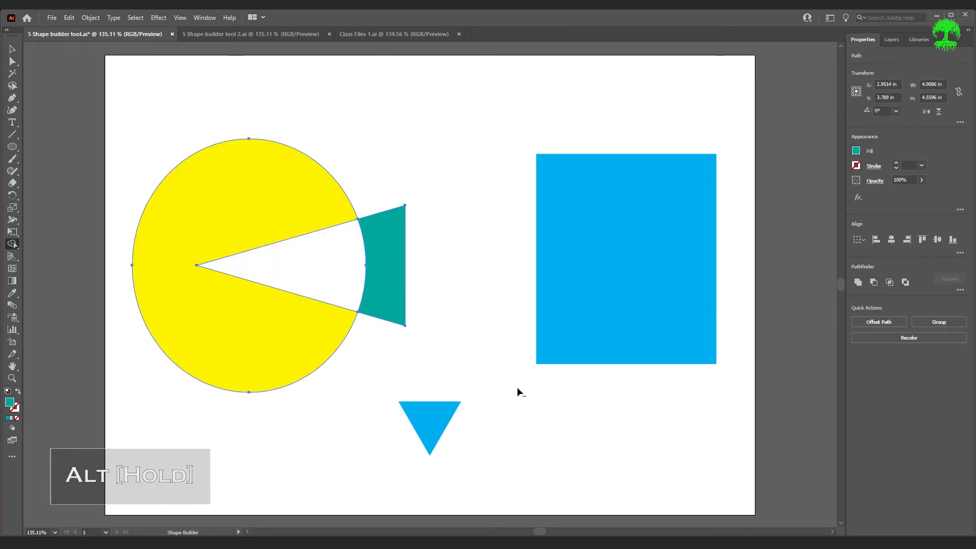
alt+click(389, 269)
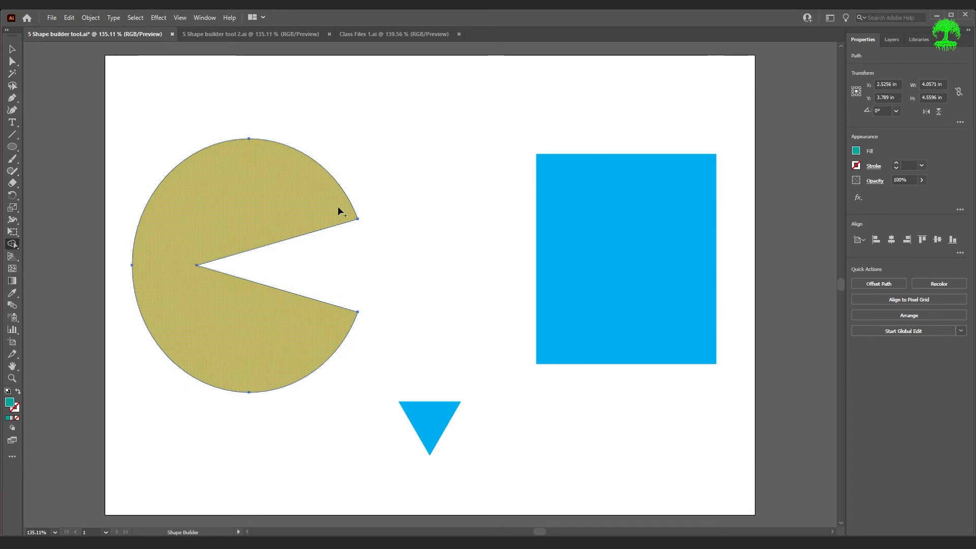
key(v)
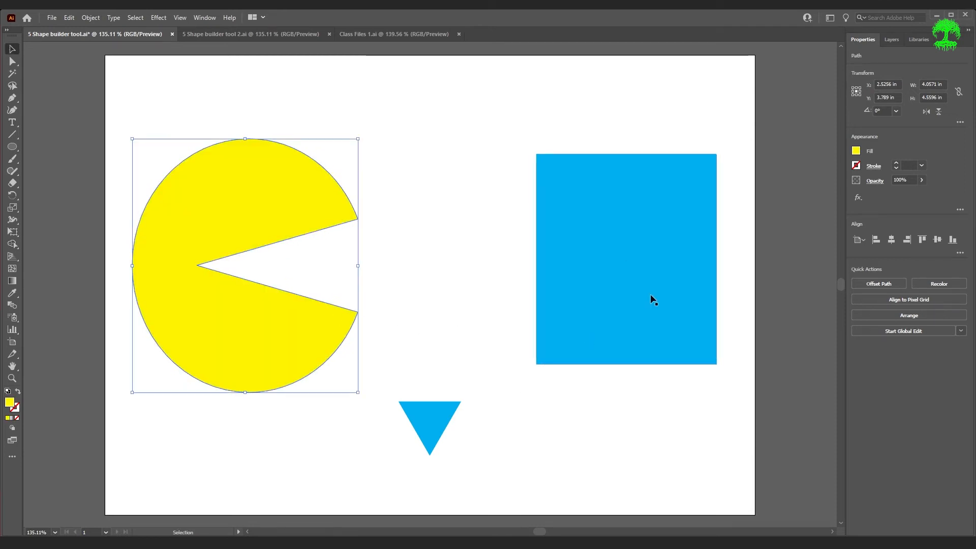
Reposition the blue square and place the blue triangle under its bottom edge
key(v)
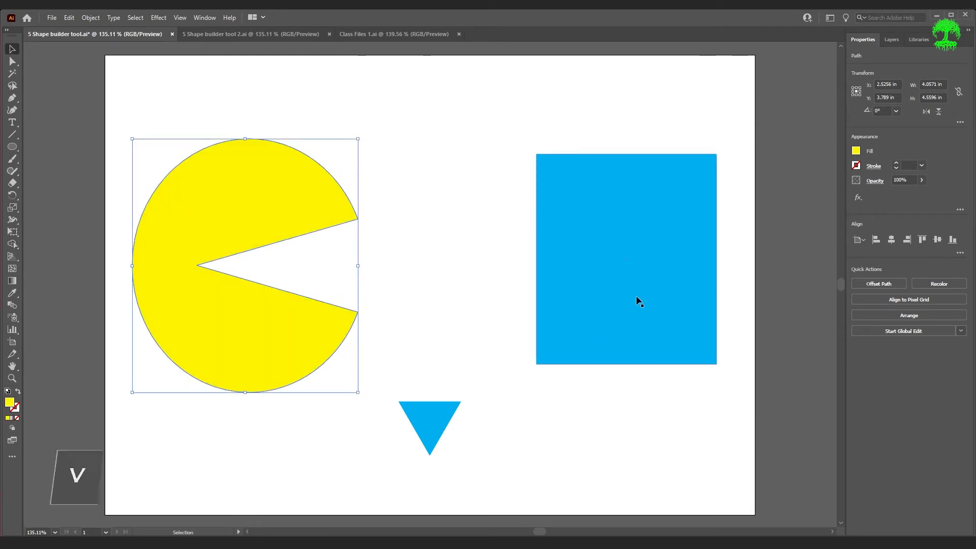
drag(643, 305, 604, 297)
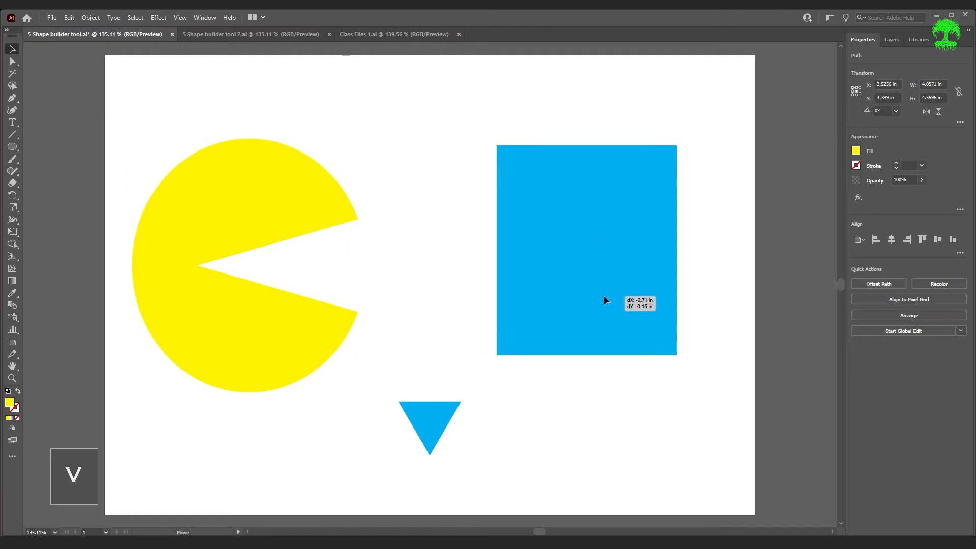
drag(430, 418, 528, 371)
click(667, 424)
Round the triangle's bottom tip with Direct Selection and duplicate it into three legs along the bottom
key(a)
click(529, 398)
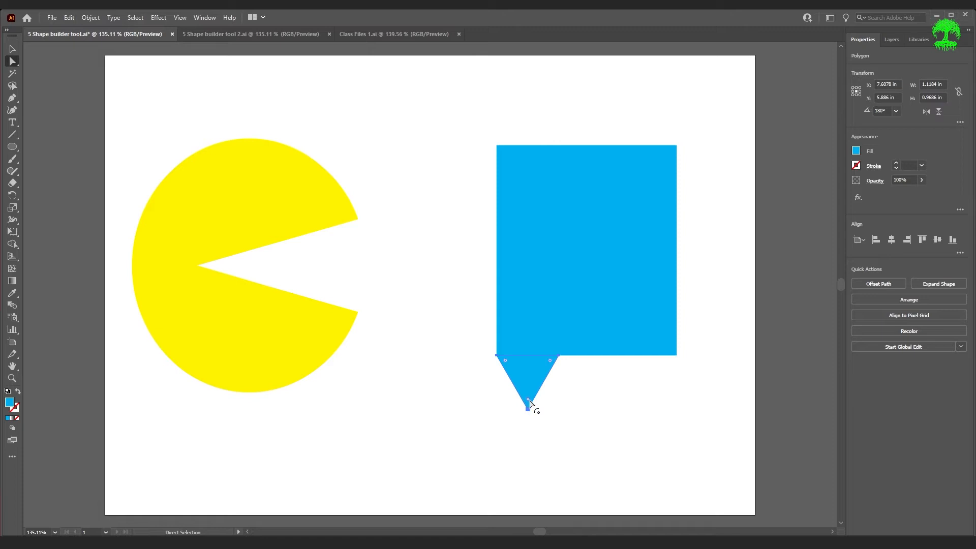
drag(528, 403, 531, 390)
key(v)
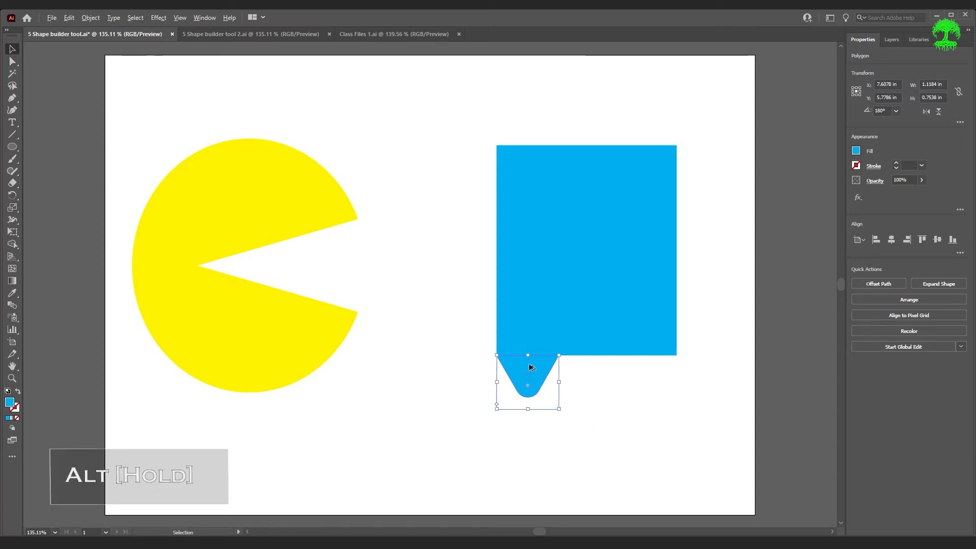
drag(540, 375, 659, 376)
click(710, 433)
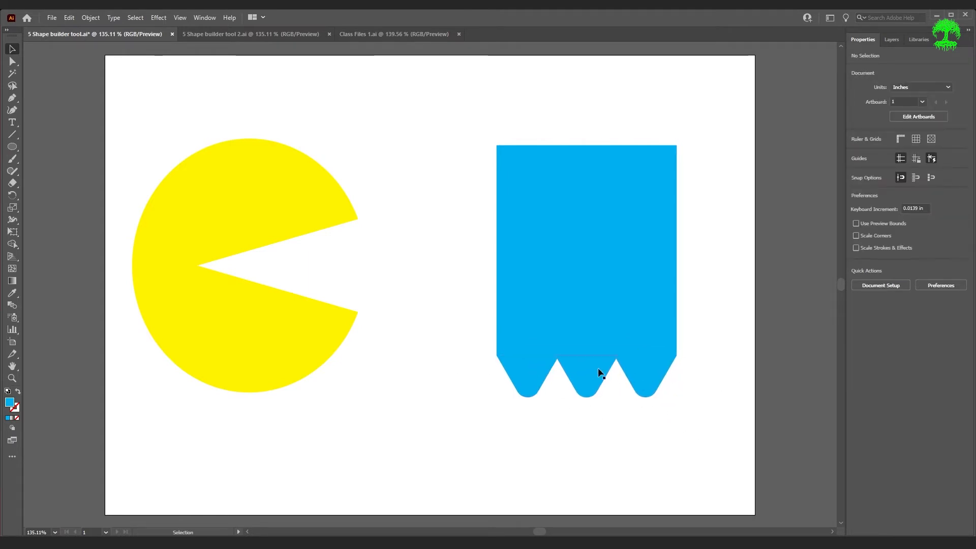
Round the blue rectangle's top corners into a dome
click(609, 240)
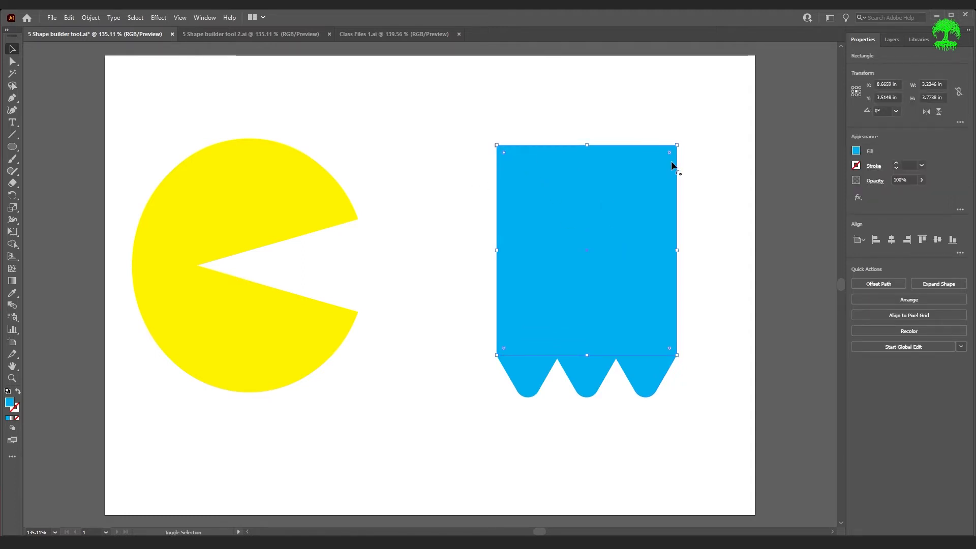
key(shift)
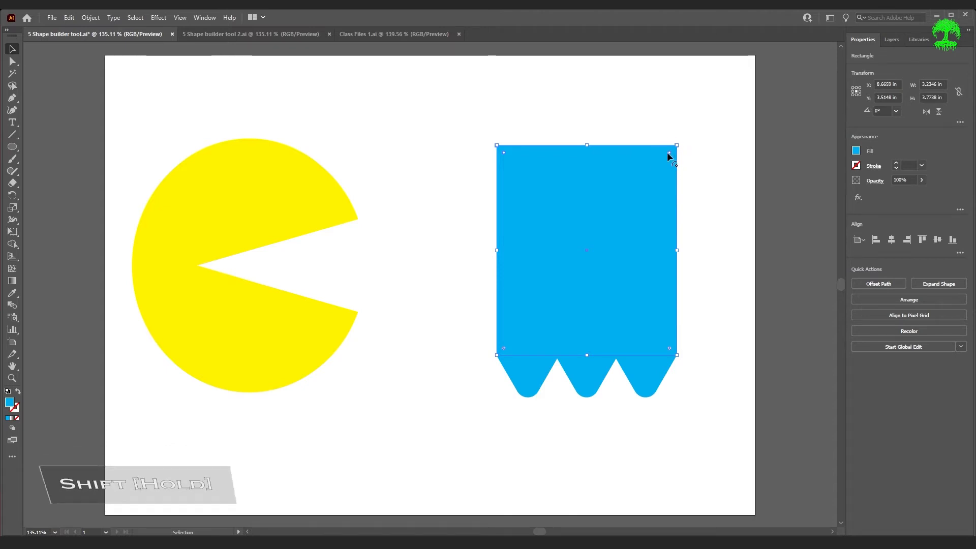
drag(668, 152, 587, 267)
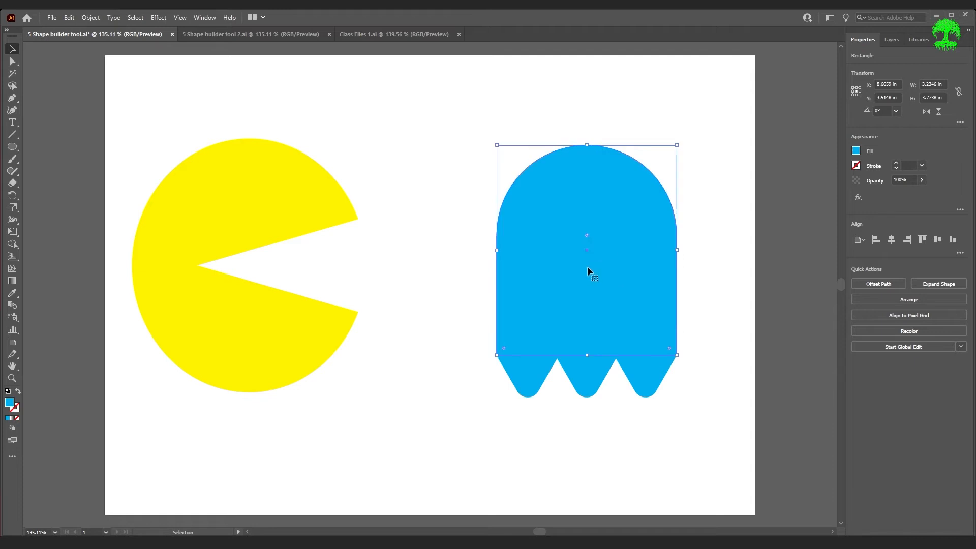
click(723, 279)
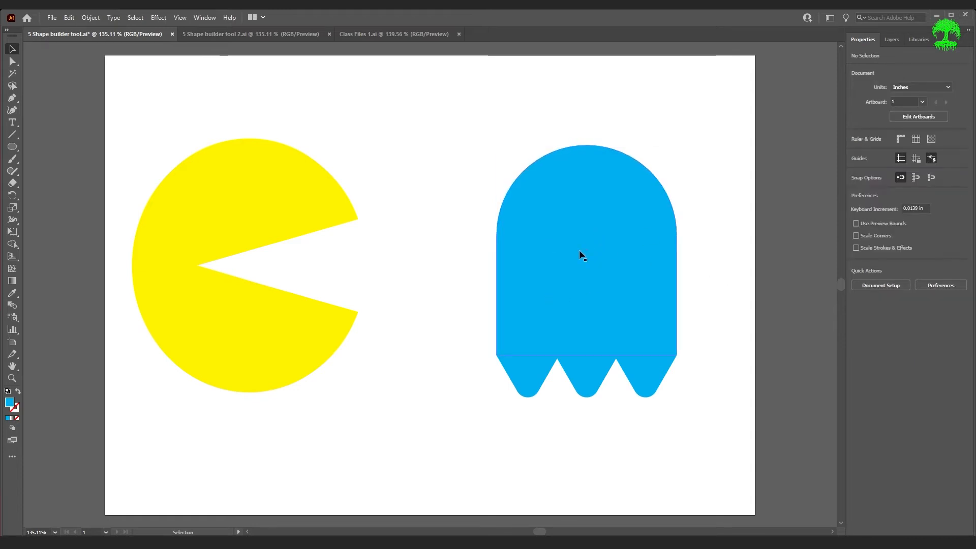
Select the whole ghost and drag Shape Builder across the body and legs to merge them
key(ctrl+0)
drag(495, 119, 712, 432)
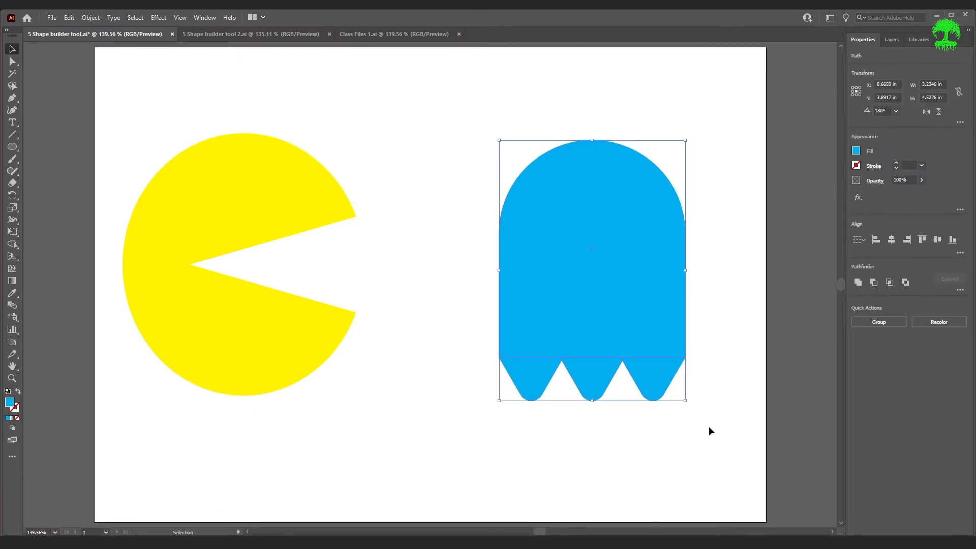
key(shift+m)
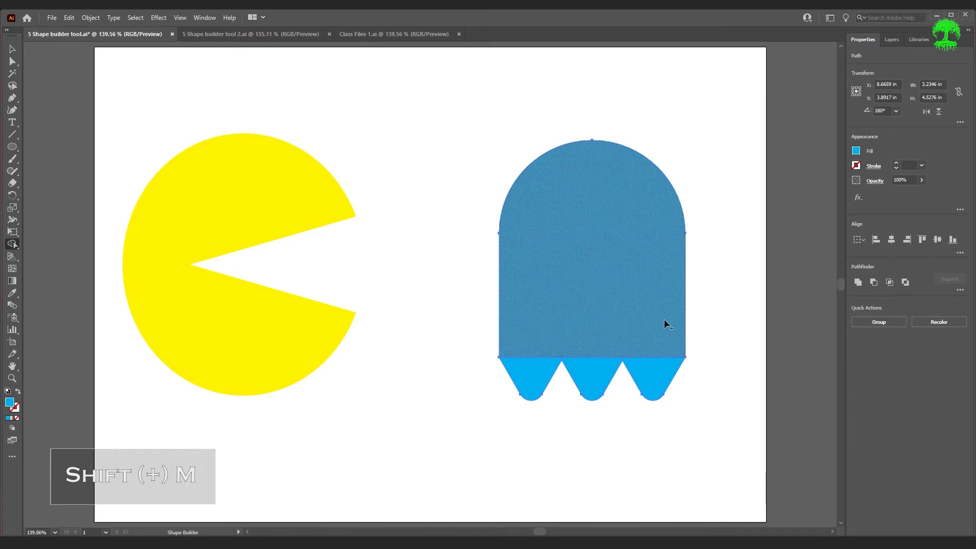
mouse_move(656, 367)
mouse_down()
mouse_move(586, 367)
mouse_move(563, 349)
mouse_move(538, 357)
mouse_move(567, 358)
mouse_move(587, 337)
mouse_up()
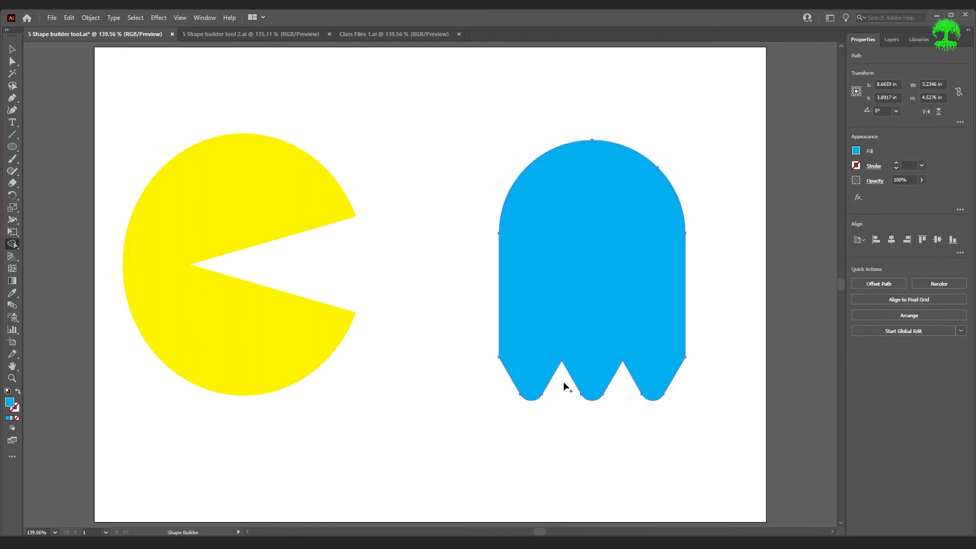
scroll(607, 374, down, 1)
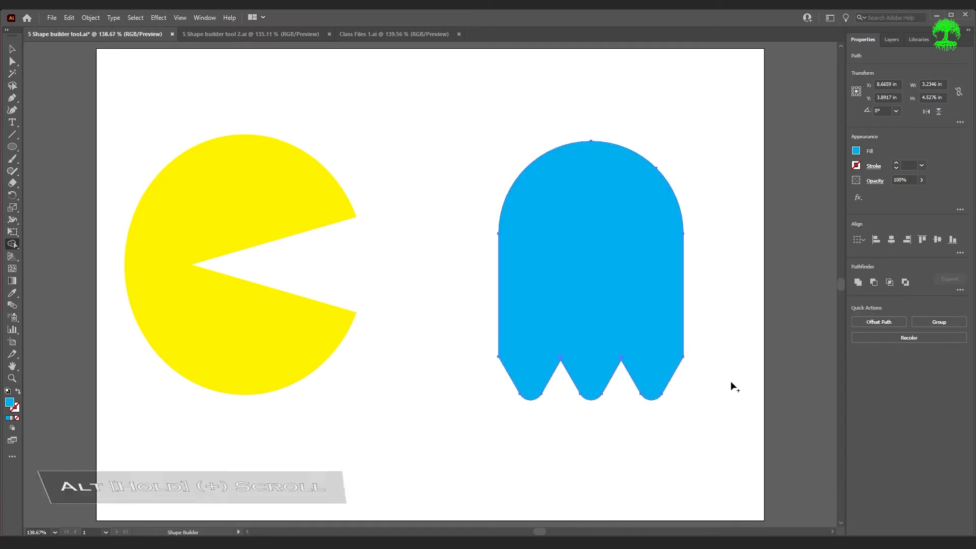
scroll(618, 395, up, 5)
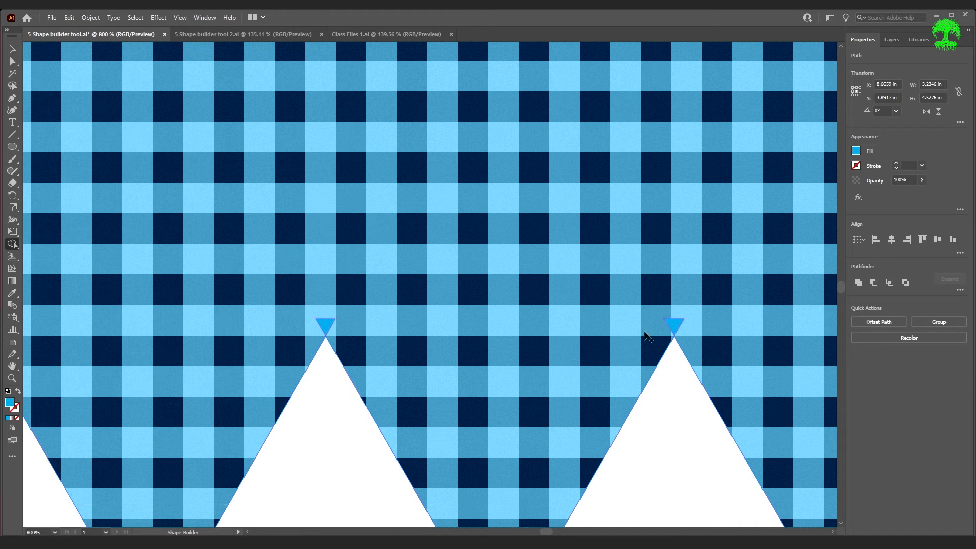
Merge the two tiny slivers between the ghost's legs into the body, then fit the artboard in view
key(alt)
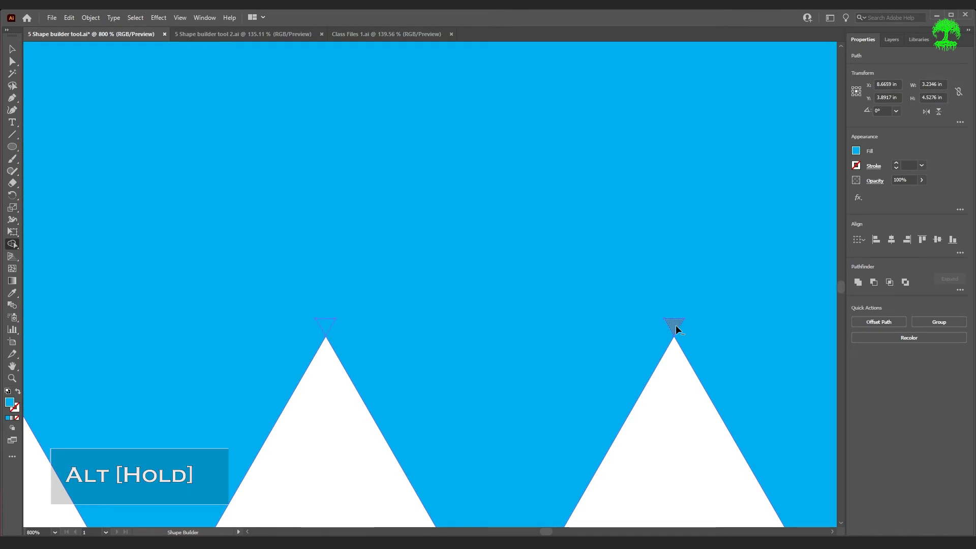
click(675, 326)
click(328, 322)
key(ctrl+z)
key(ctrl+z)
mouse_move(721, 320)
mouse_down()
mouse_move(645, 330)
mouse_move(272, 328)
mouse_up()
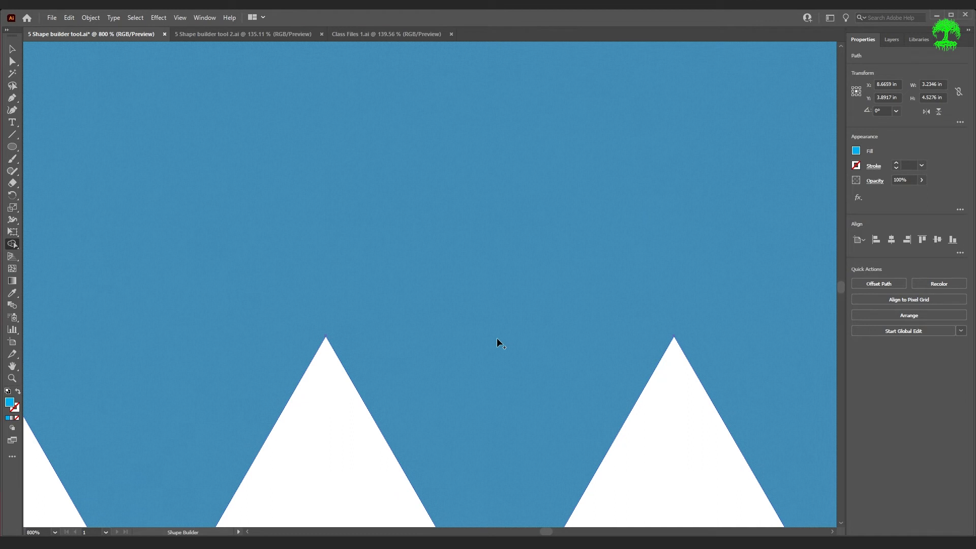
key(ctrl+0)
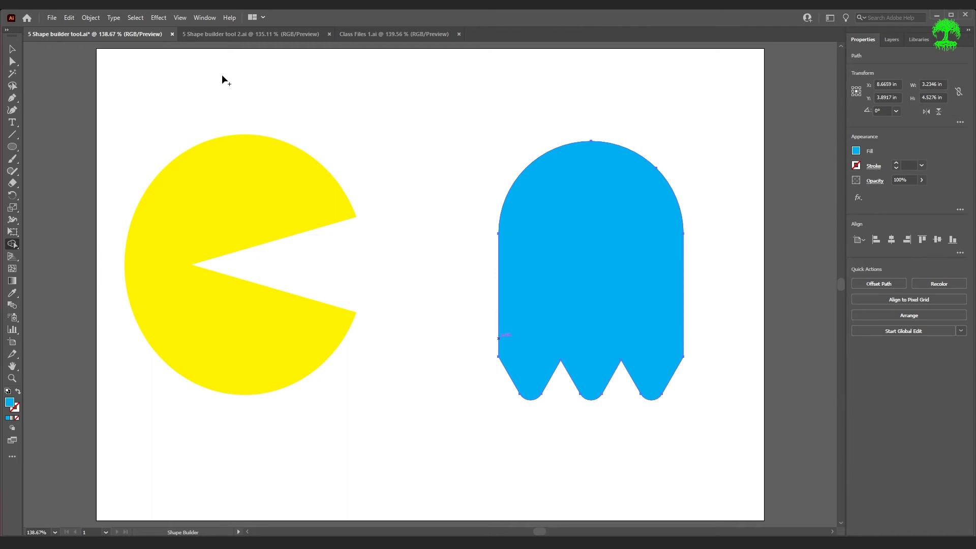
In '5 Shape builder tool 2.ai', recolour the yellow triangle magenta
click(227, 37)
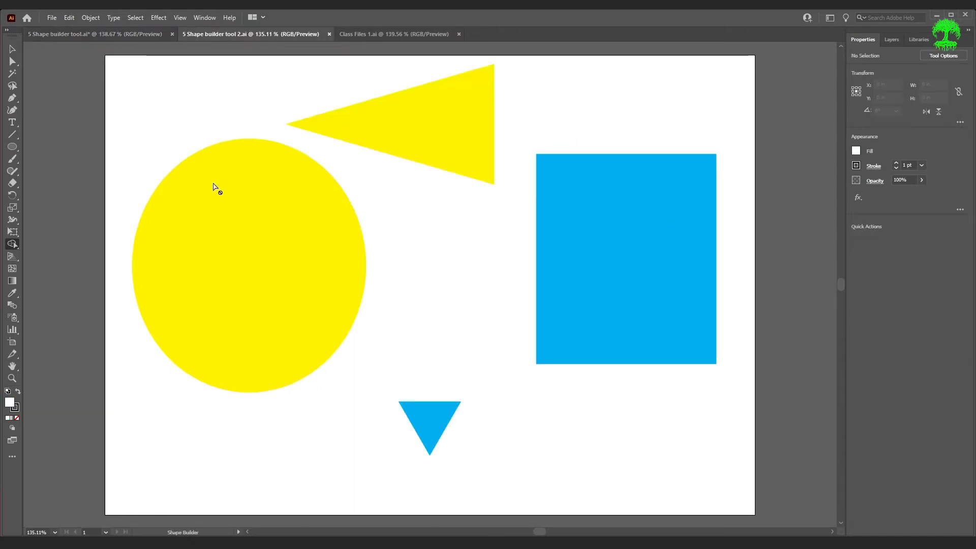
key(v)
click(418, 159)
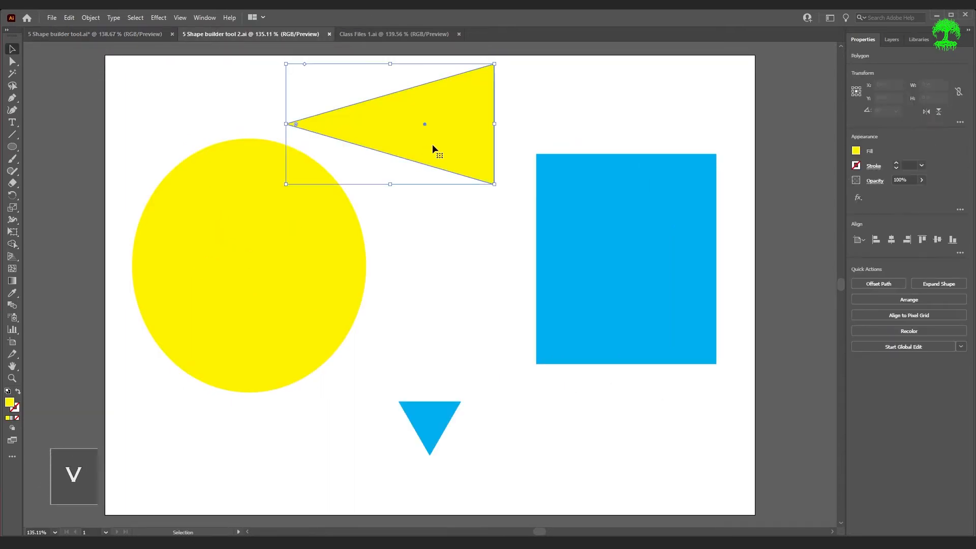
click(856, 151)
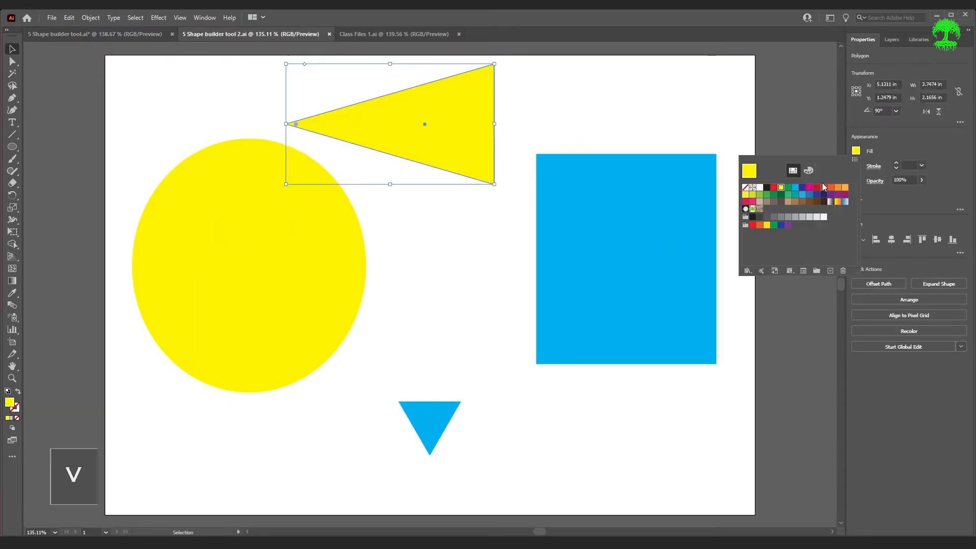
click(810, 187)
click(641, 435)
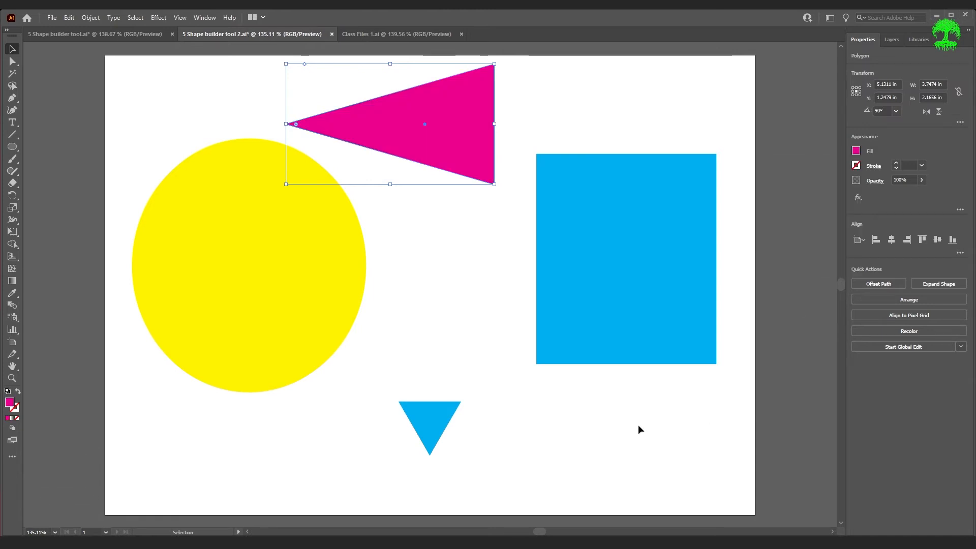
Make the four blue triangles orange and move the magenta triangle onto the yellow circle
drag(404, 430, 732, 448)
drag(368, 423, 737, 464)
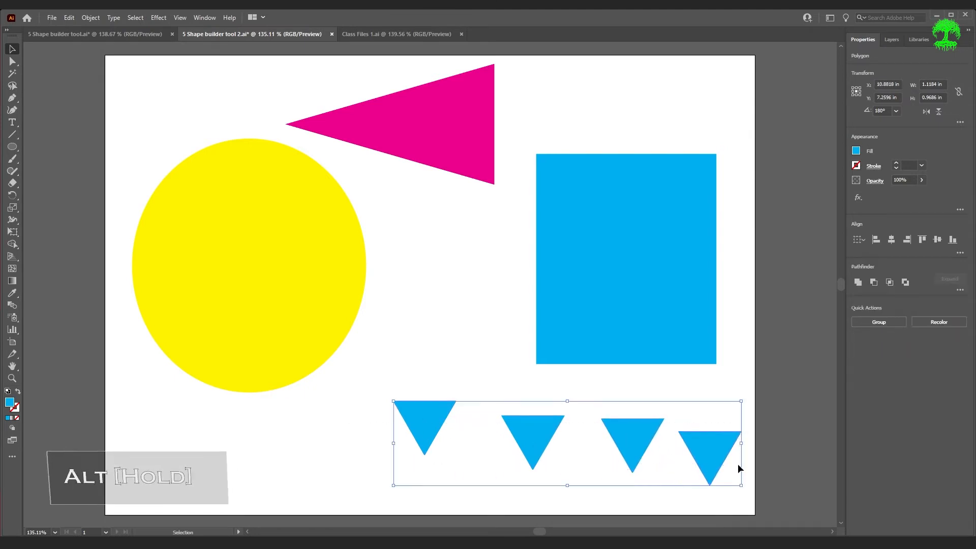
click(854, 152)
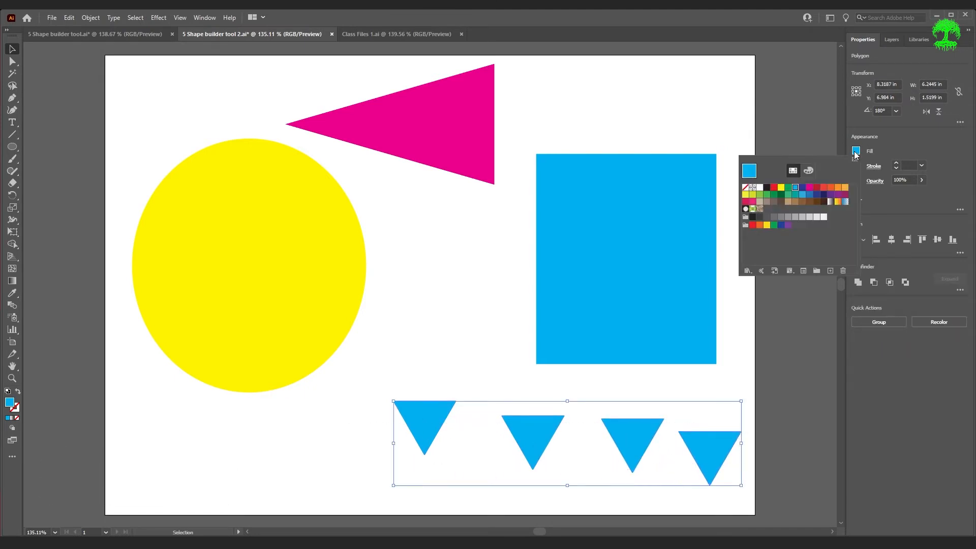
click(846, 192)
drag(477, 123, 358, 267)
click(439, 234)
Place the orange triangles at the blue square's corners, then select the yellow circle and pink triangle
drag(443, 424, 597, 201)
drag(541, 433, 582, 331)
drag(638, 438, 650, 293)
drag(734, 440, 700, 360)
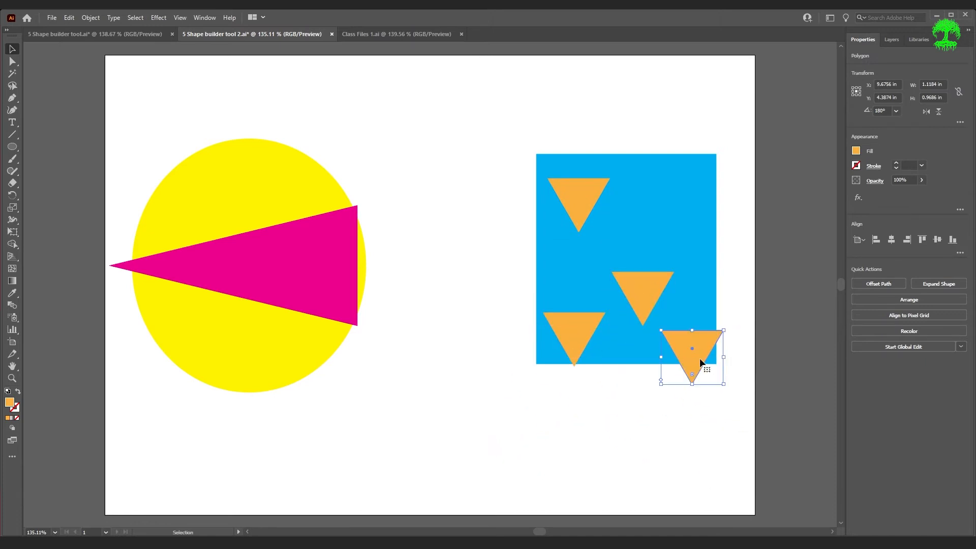
drag(652, 277, 702, 178)
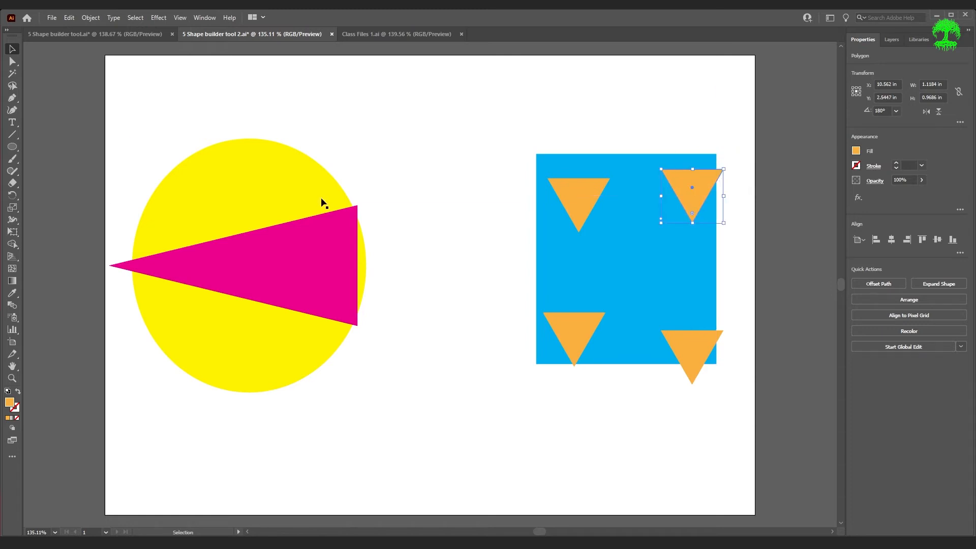
click(141, 113)
drag(115, 100, 385, 406)
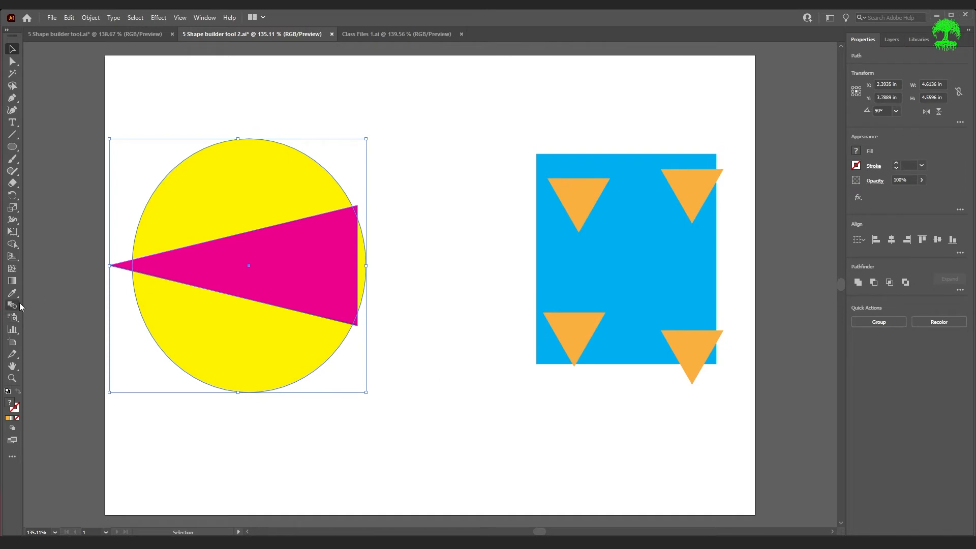
Fill the thin circle sliver right of the pink triangle with brown using Shape Builder
key(shift+m)
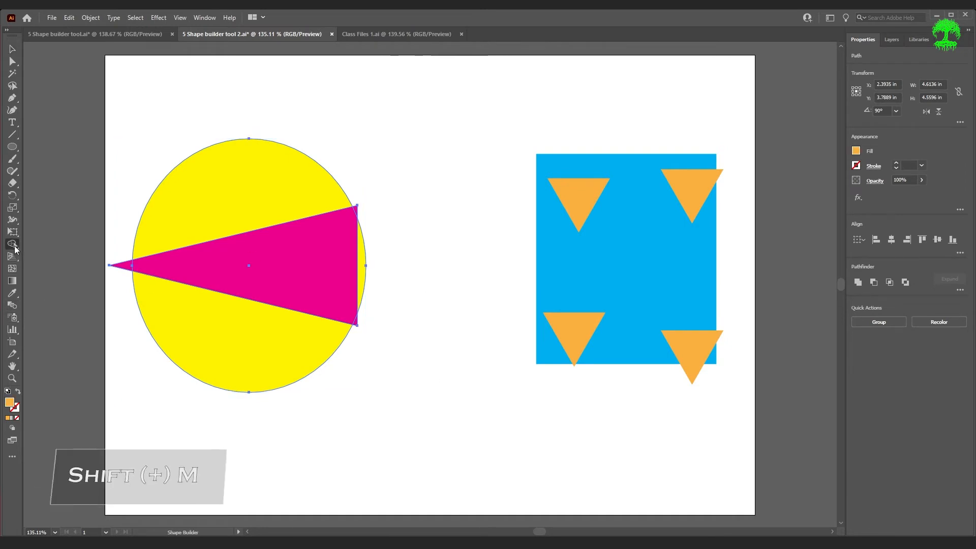
click(856, 150)
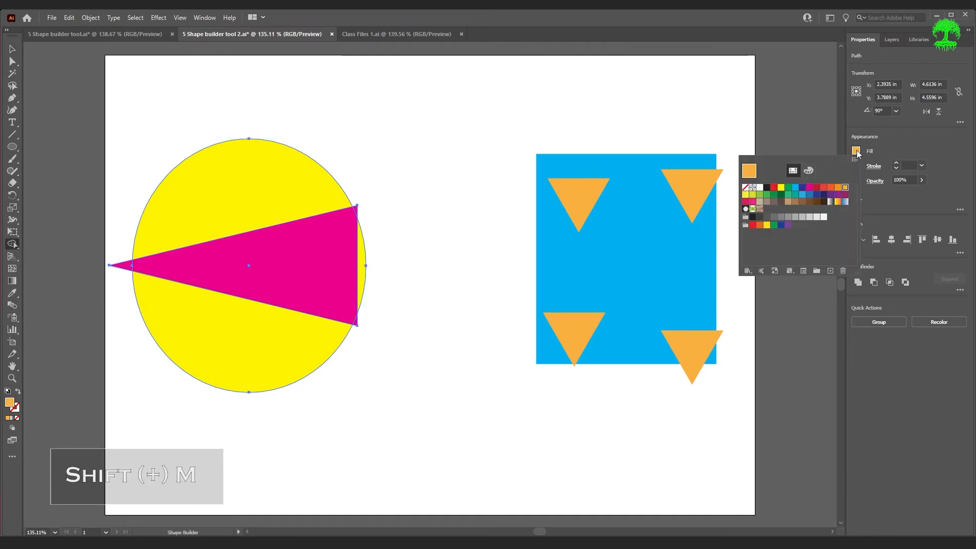
click(796, 201)
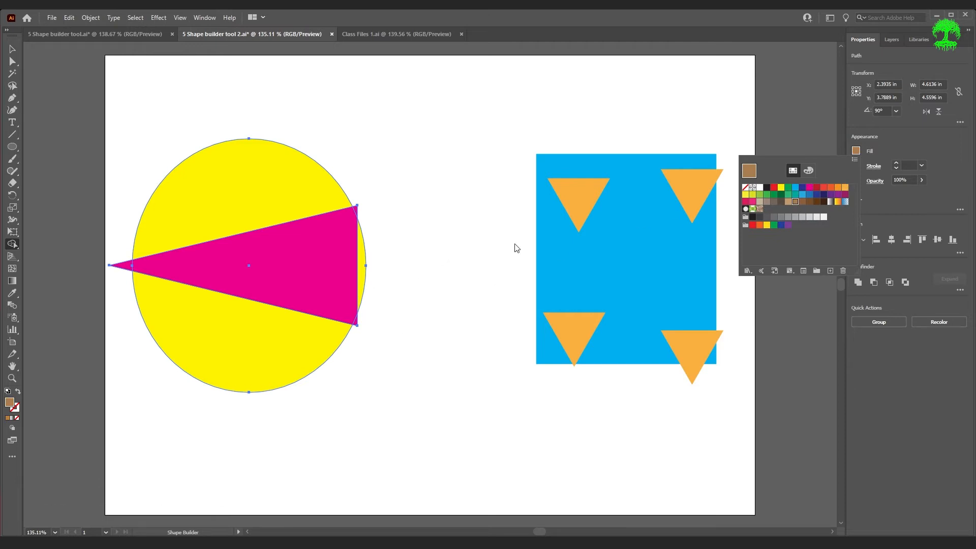
click(804, 341)
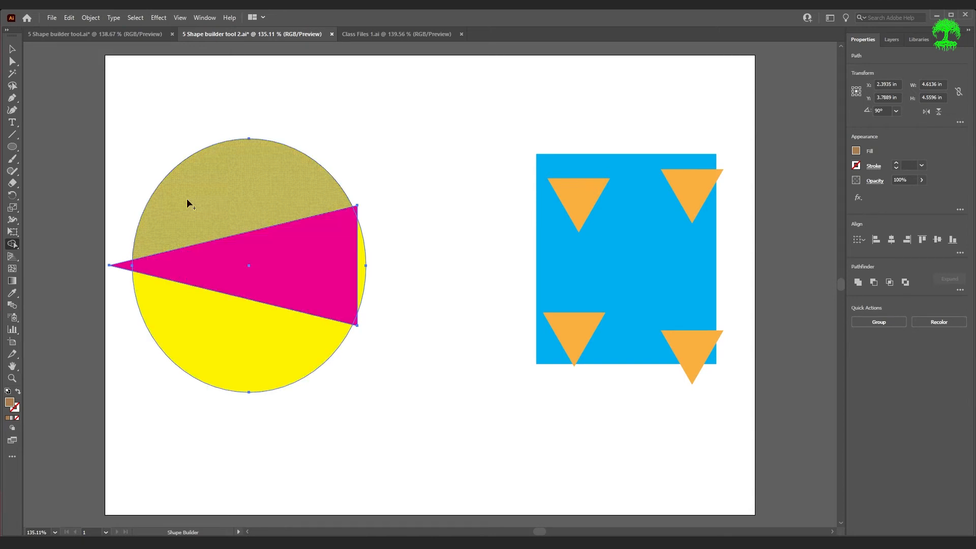
click(363, 269)
Test-move the pink triangle and brown sliver apart, then undo both moves
key(v)
click(366, 465)
drag(290, 275, 670, 473)
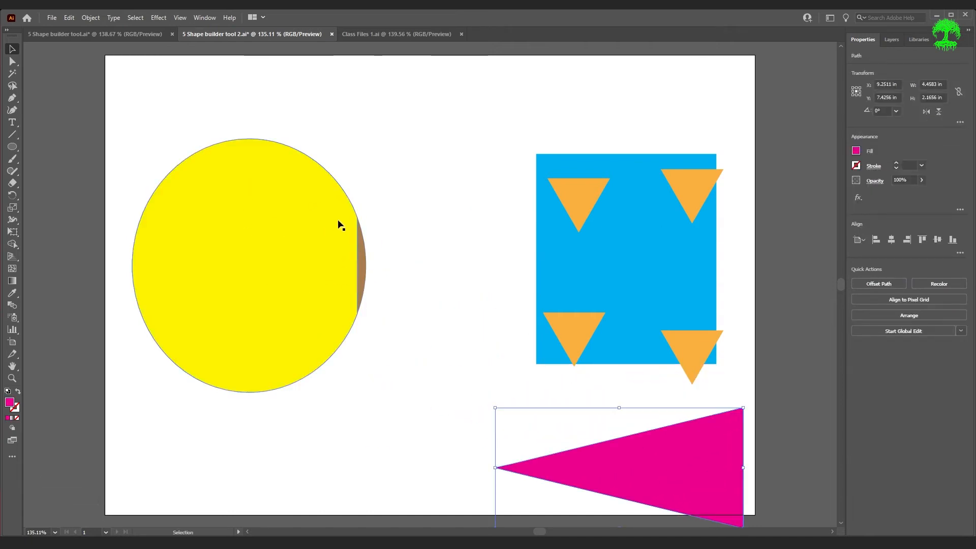
drag(359, 276, 409, 224)
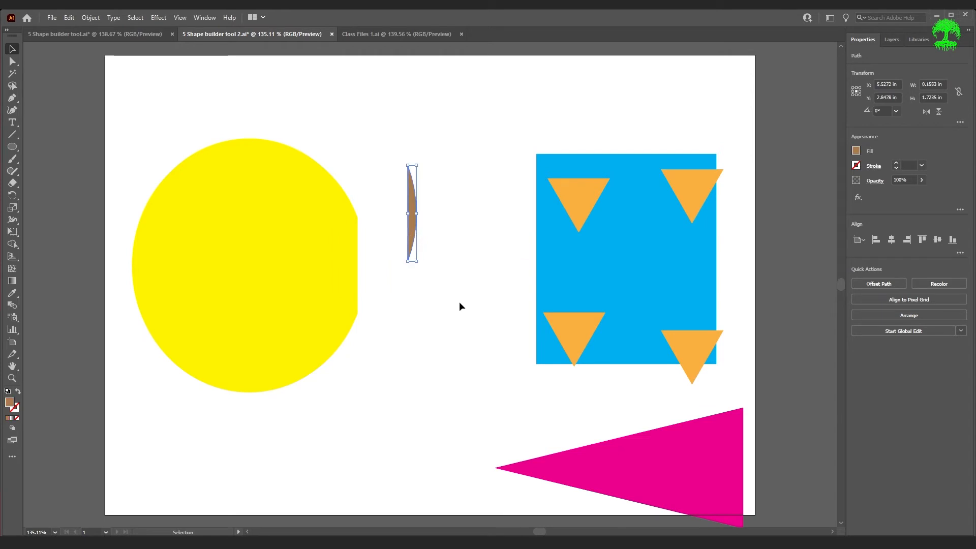
key(ctrl+z)
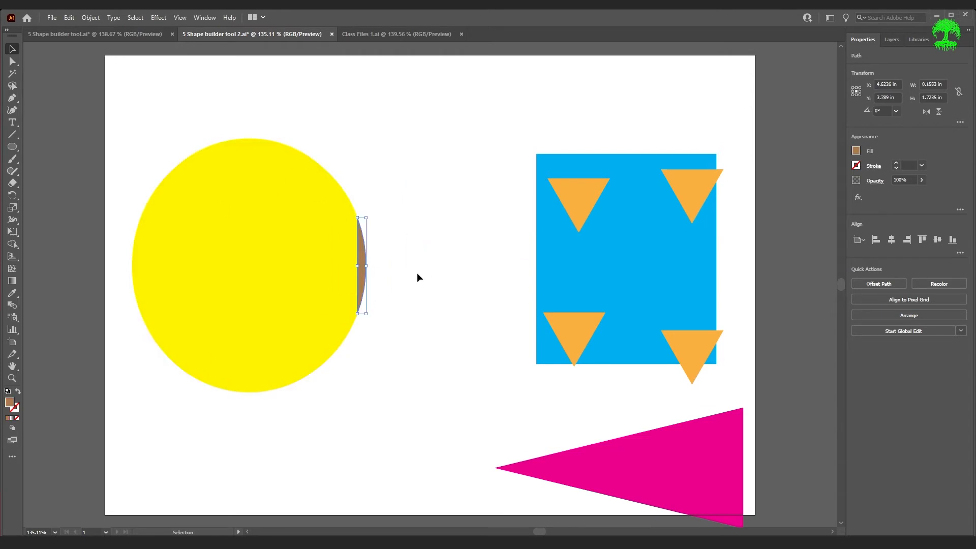
key(ctrl+z)
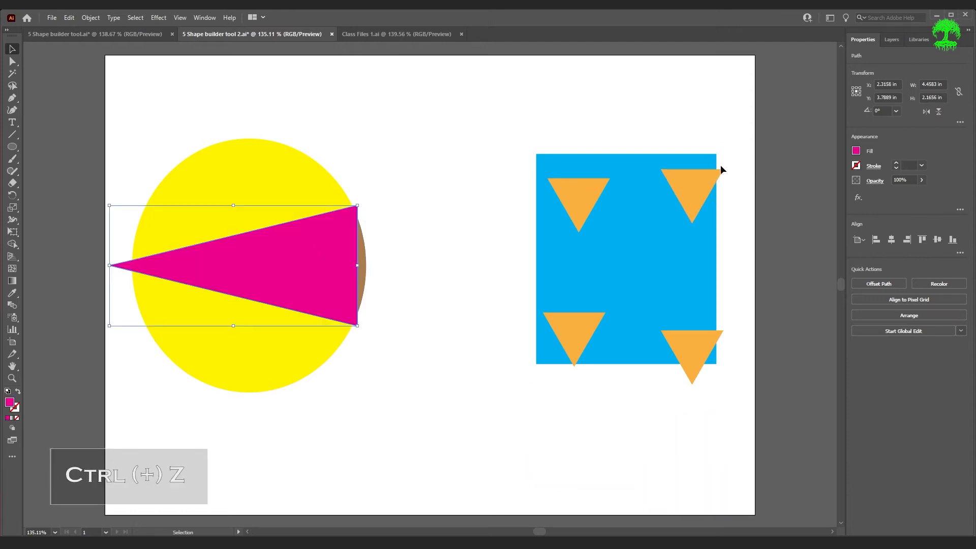
Select the circle and triangle, then fill the circle's lower region grey with Shape Builder
click(13, 245)
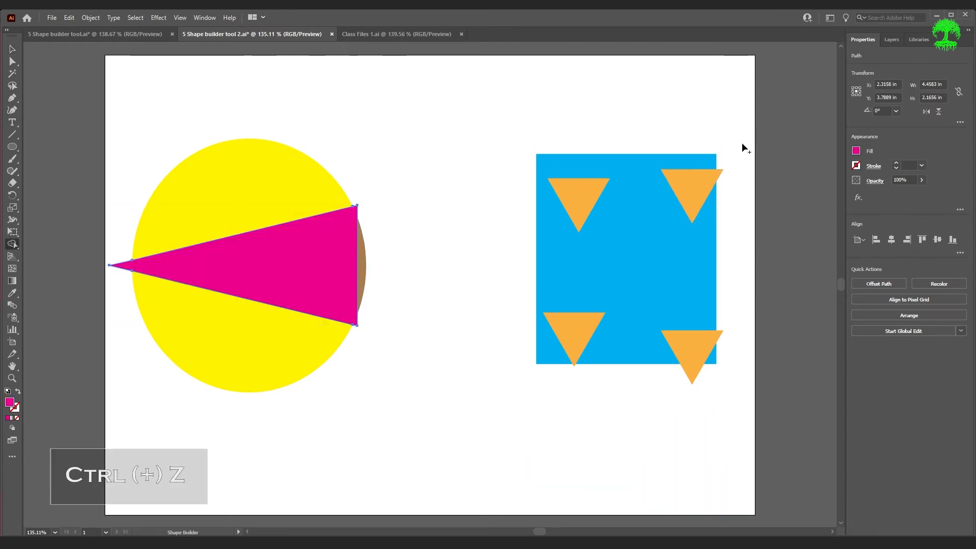
click(856, 154)
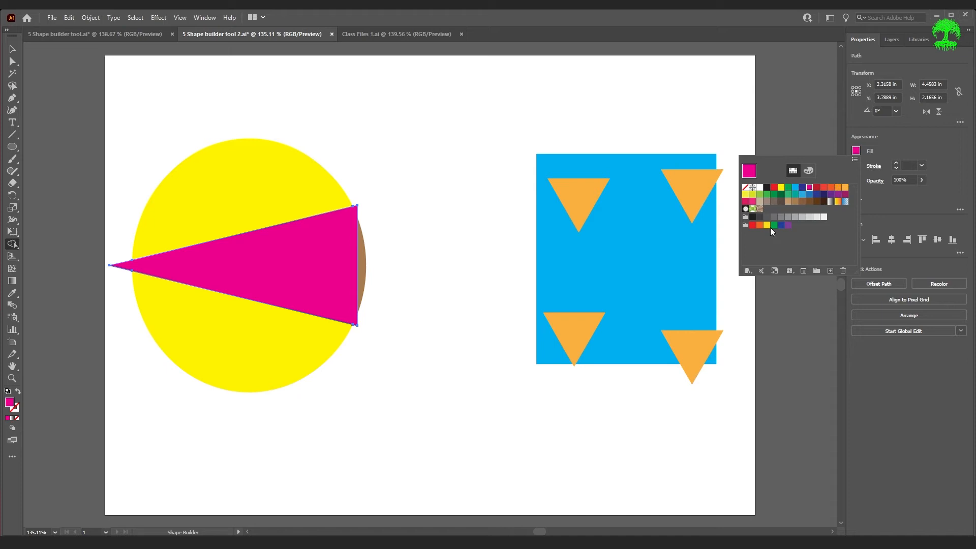
click(787, 217)
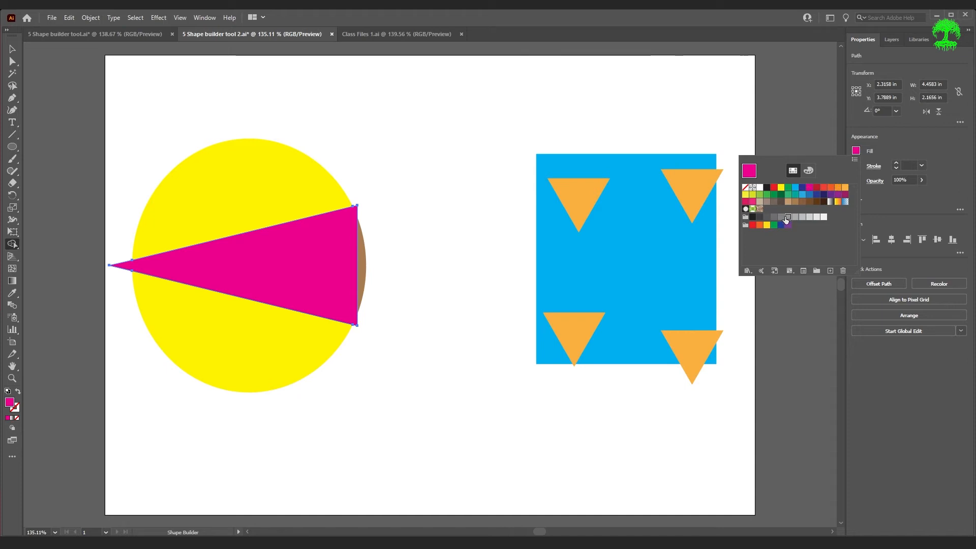
click(151, 294)
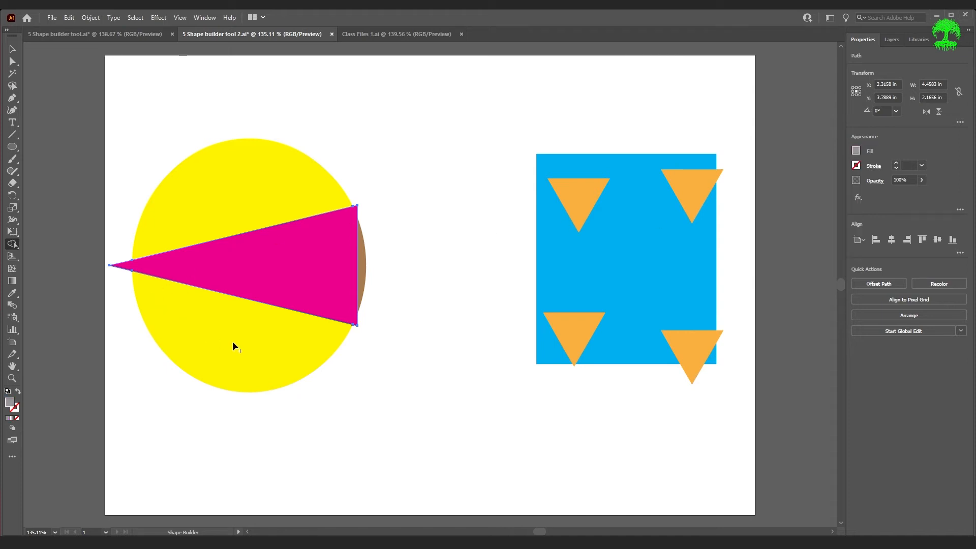
key(ctrl)
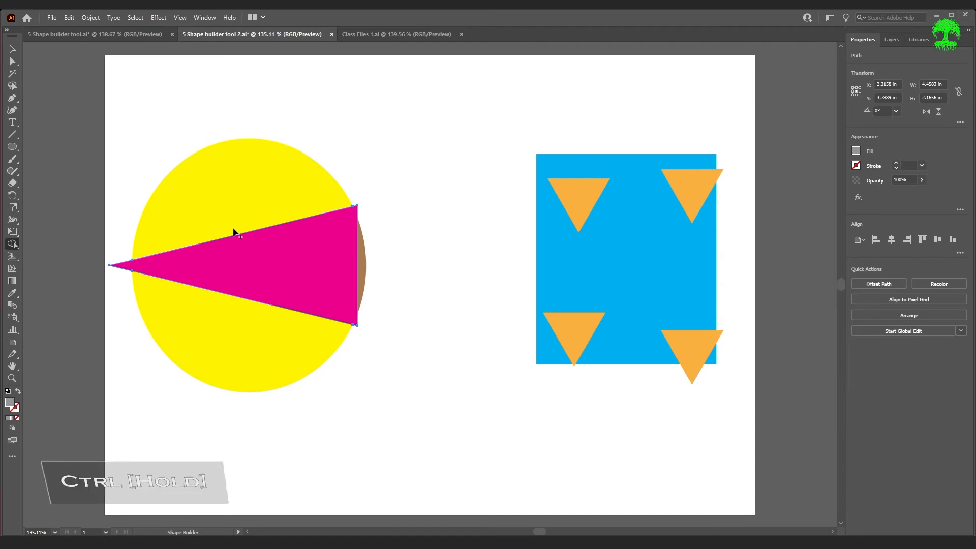
drag(187, 149, 382, 416)
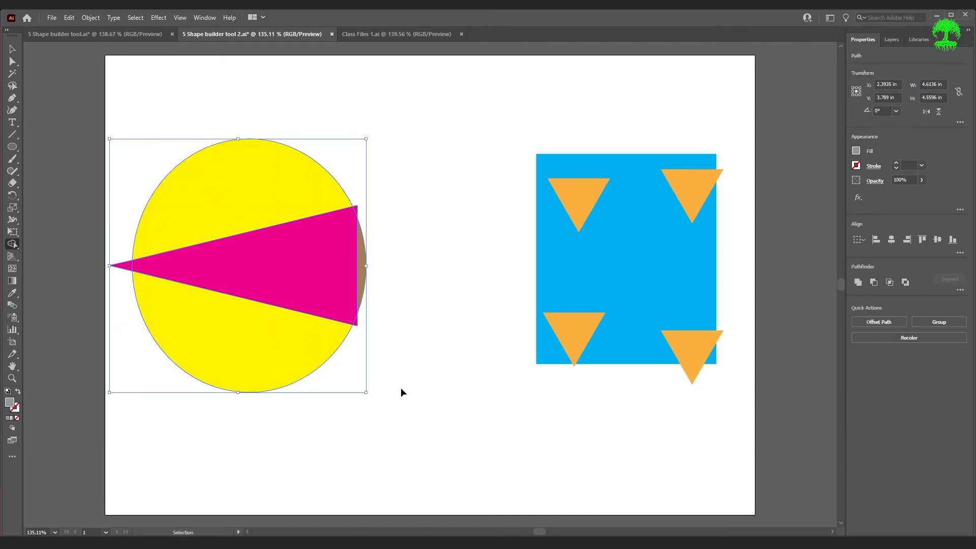
click(240, 348)
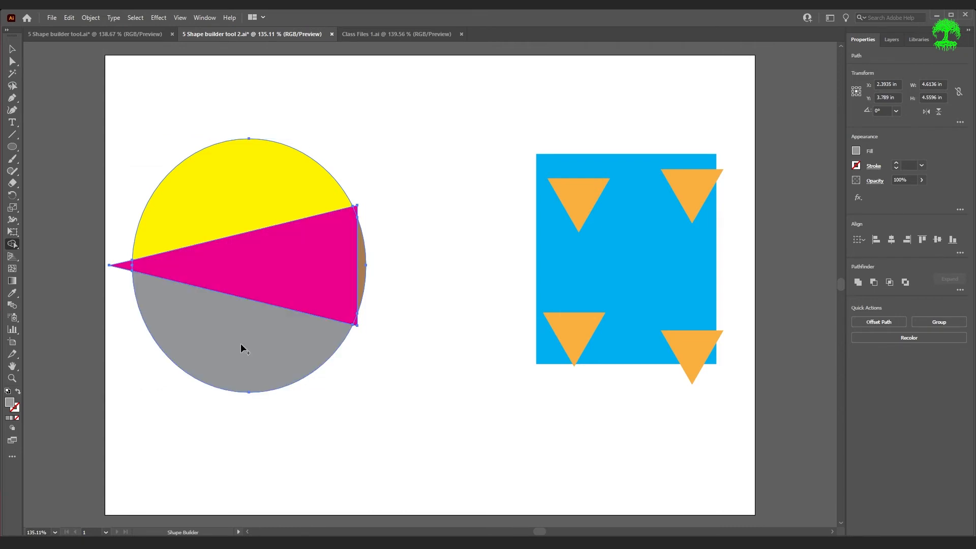
Fill the circle's upper region dark blue, then deselect the artwork
click(856, 151)
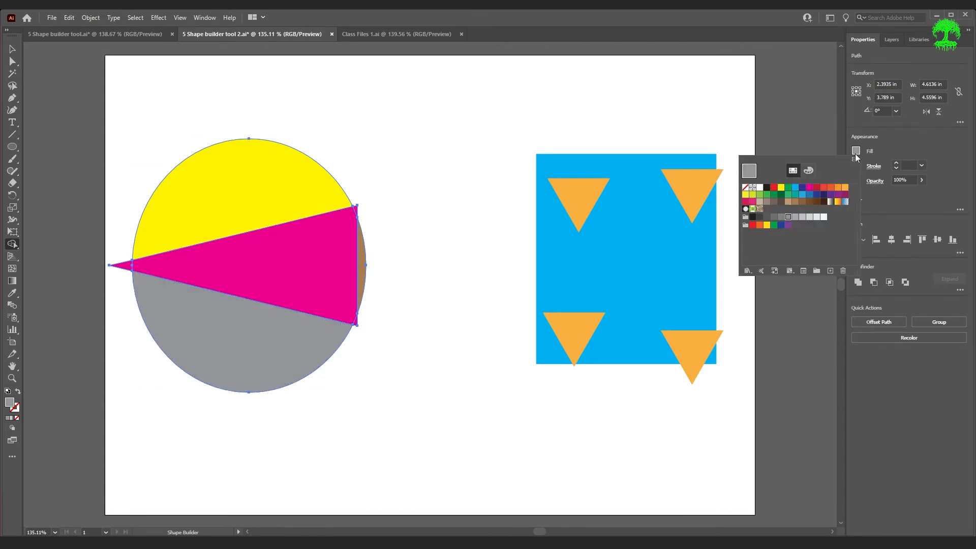
click(803, 194)
click(235, 204)
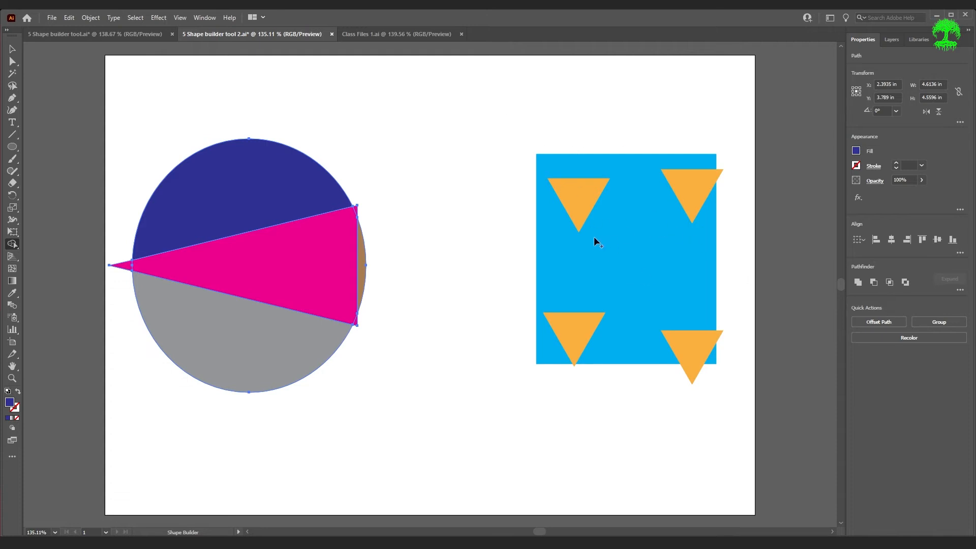
key(ctrl)
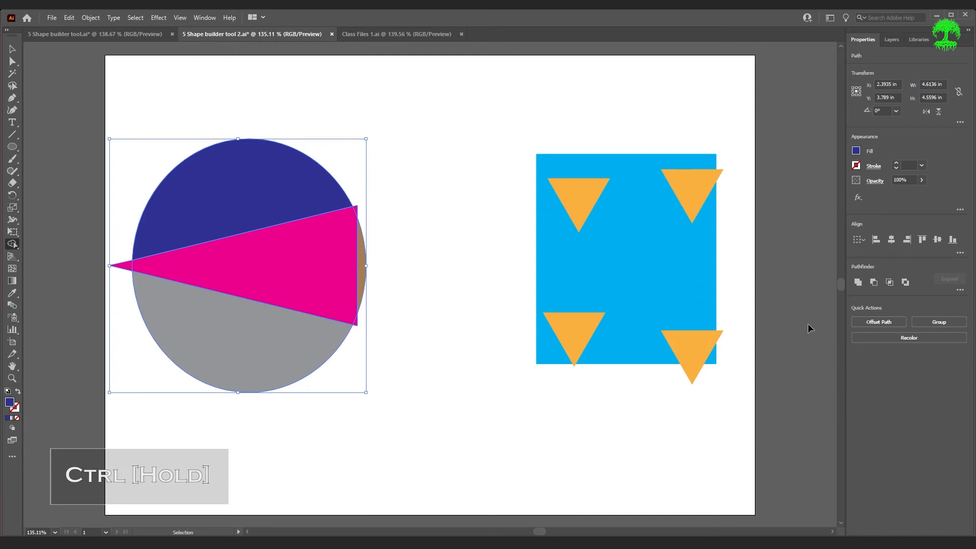
ctrl+click(799, 299)
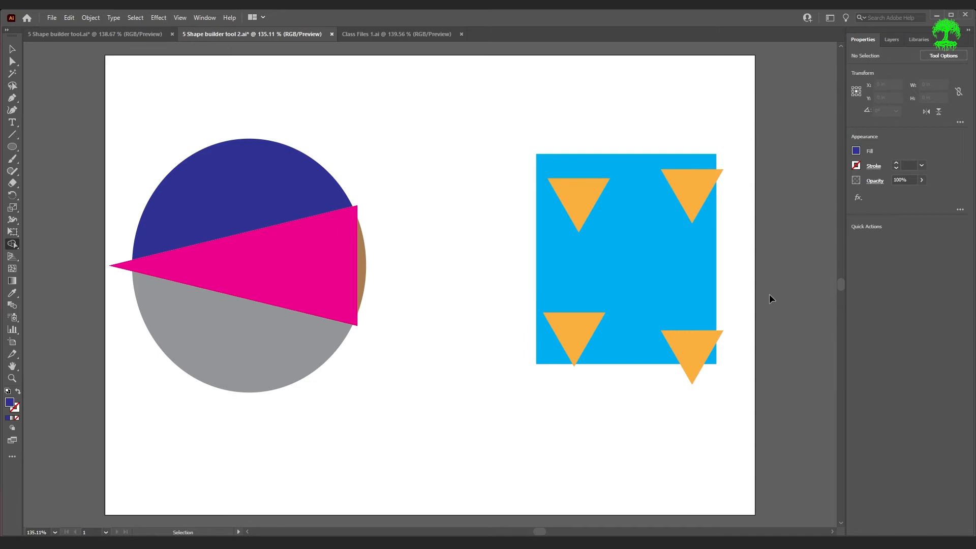
Select the blue square group, fill the top-right triangle tip navy and the square purple
drag(525, 122, 742, 412)
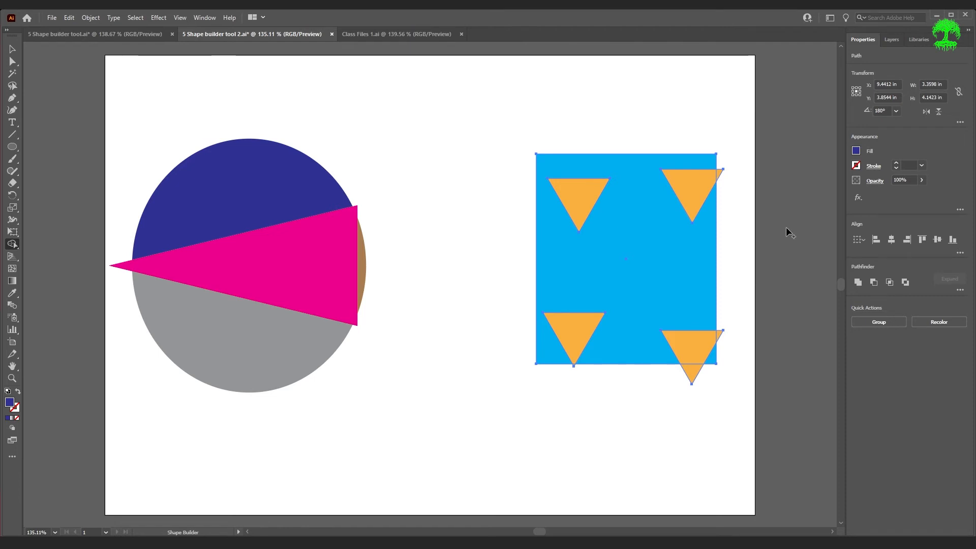
click(719, 174)
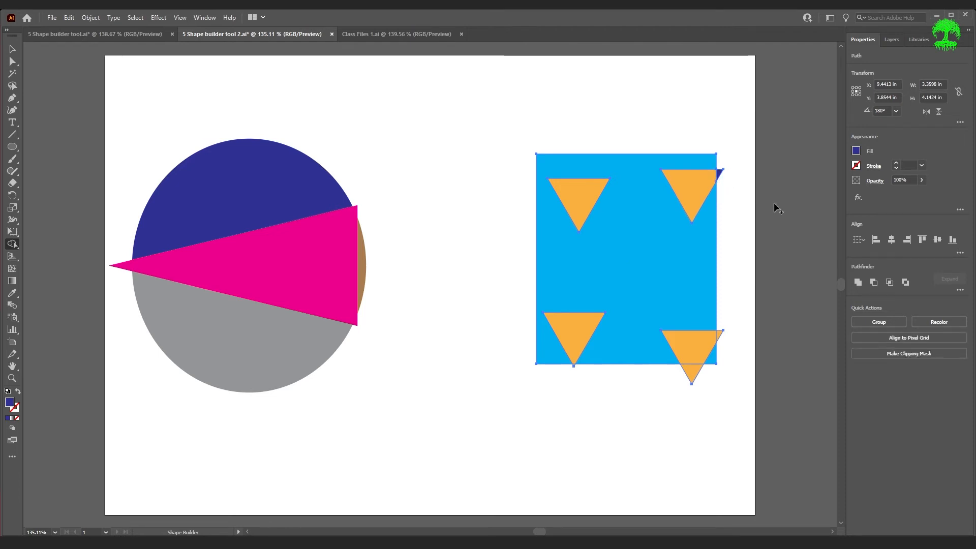
click(856, 151)
click(832, 194)
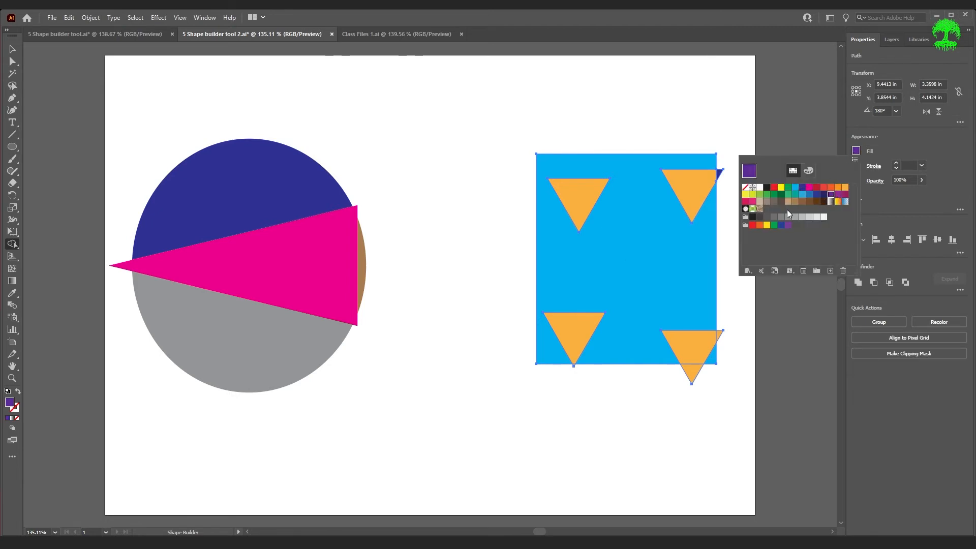
click(684, 246)
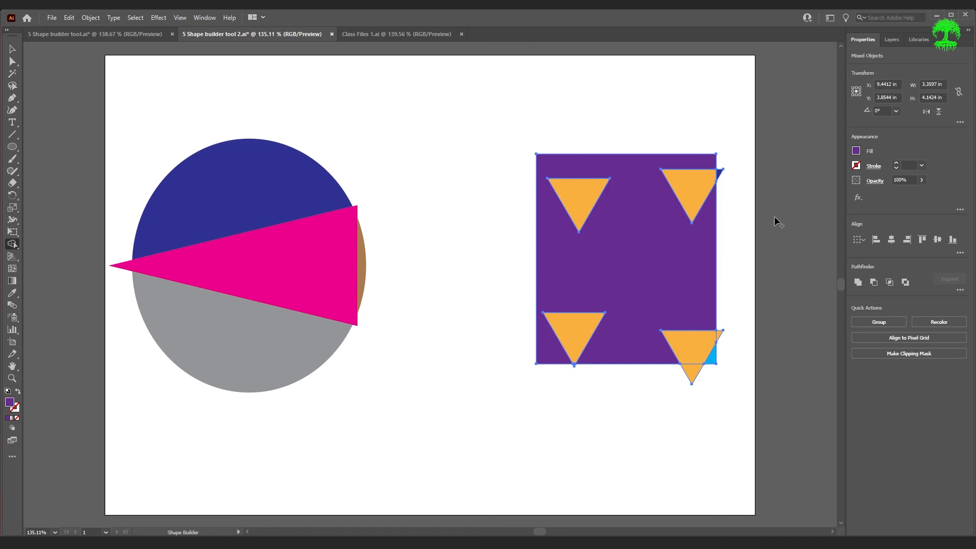
Fill the lower-right tip, its sliver and both left triangles dark green, then switch to Class Files 1.ai
click(857, 151)
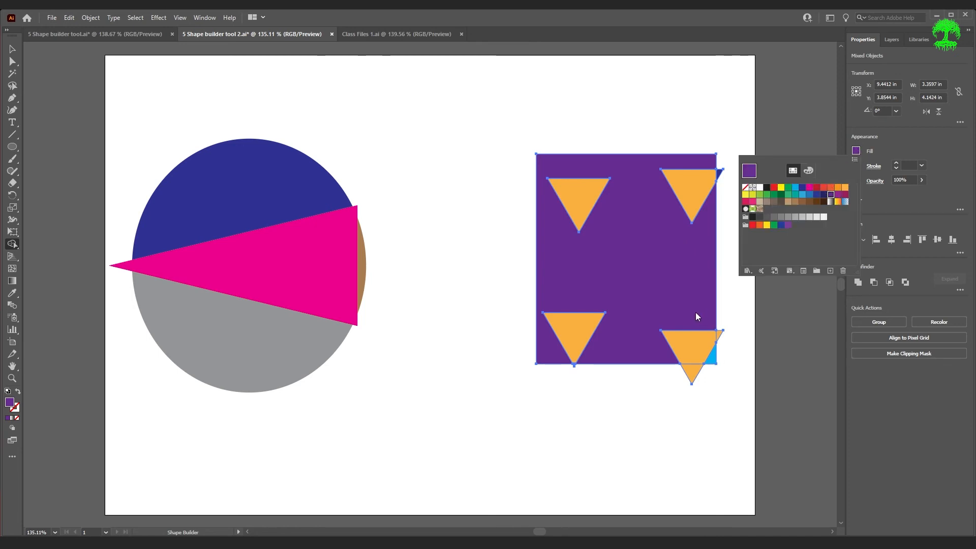
click(781, 195)
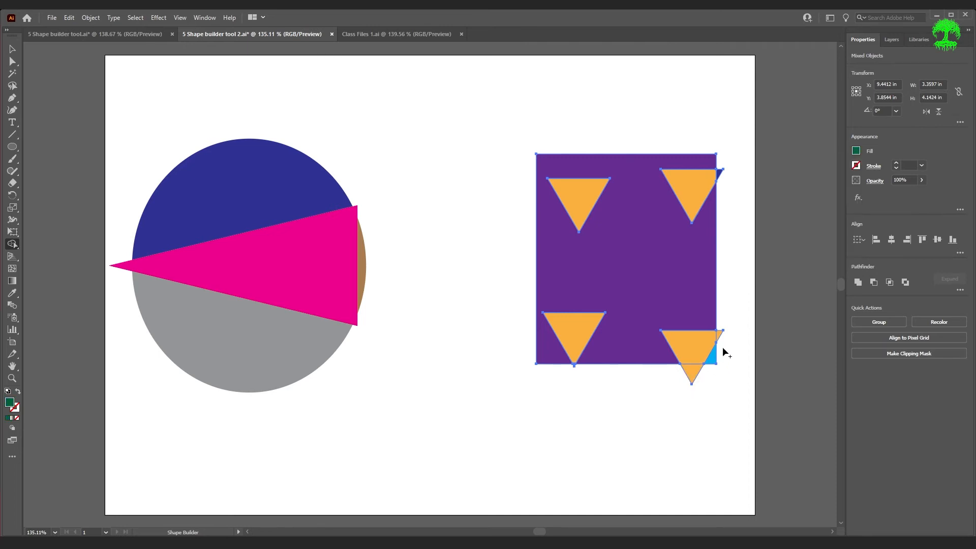
click(692, 373)
click(720, 334)
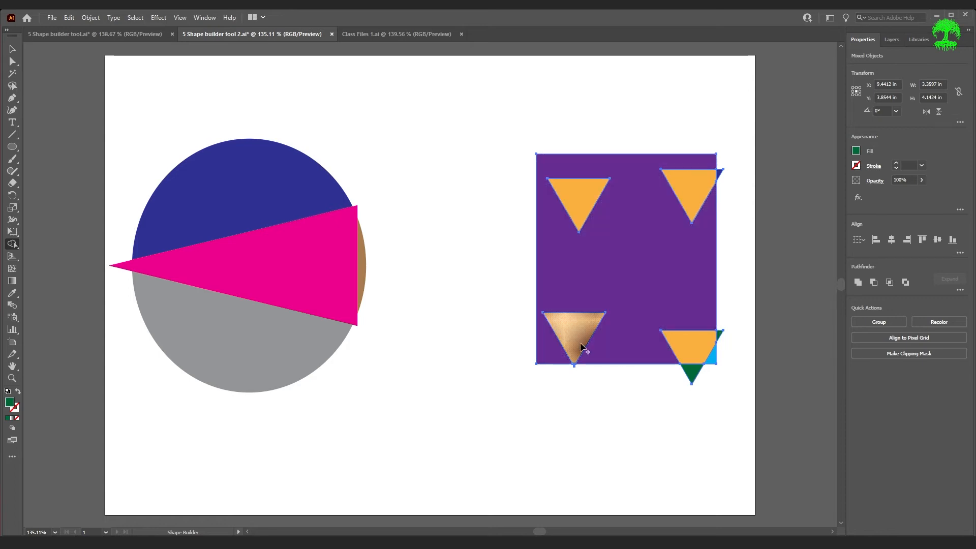
click(581, 347)
click(570, 207)
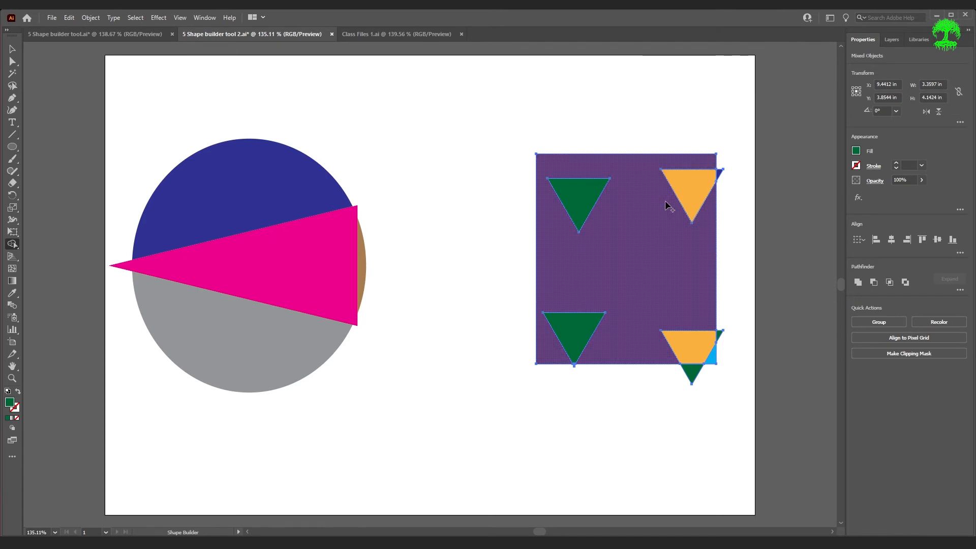
click(376, 34)
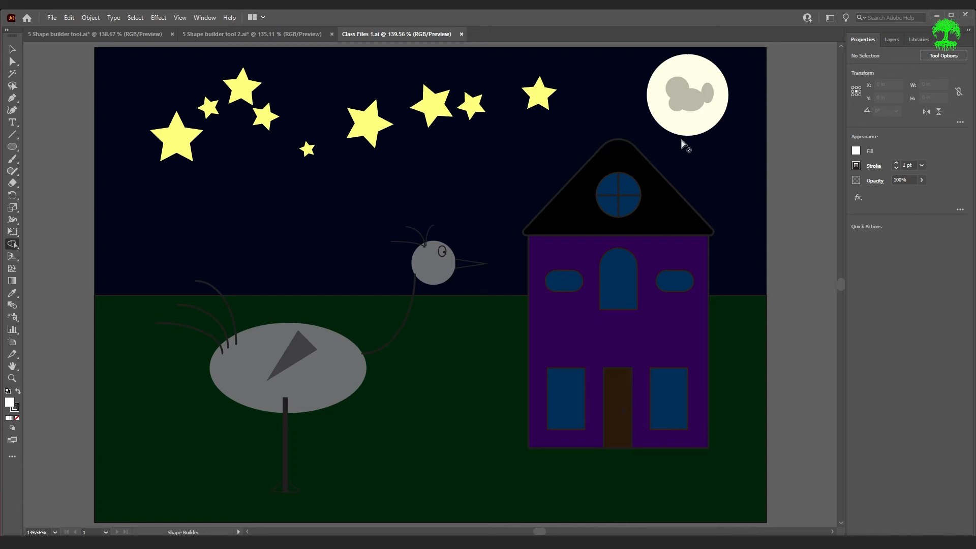
key(v)
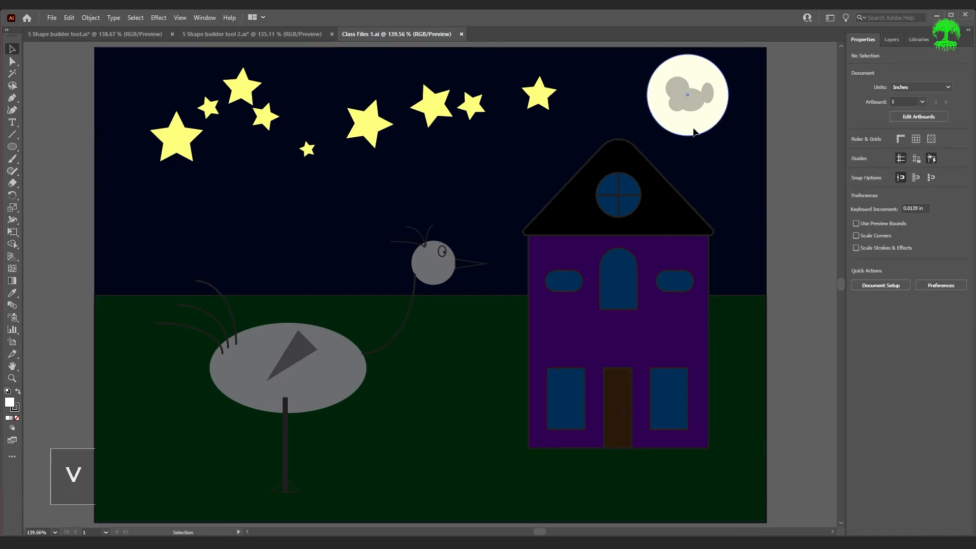
Duplicate the moon, give the copy no fill and a 3 pt green outline, and overlap the moon's left side
key(alt)
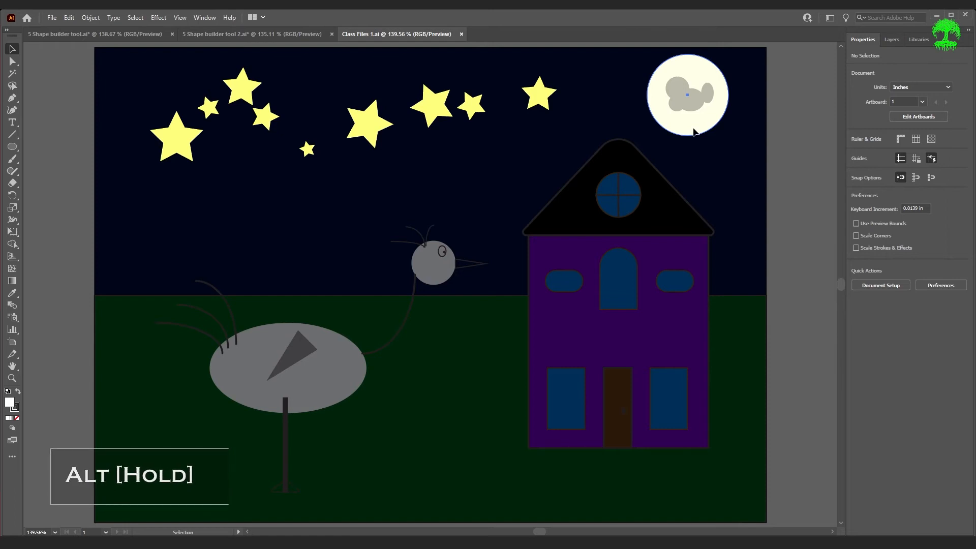
drag(695, 132, 564, 138)
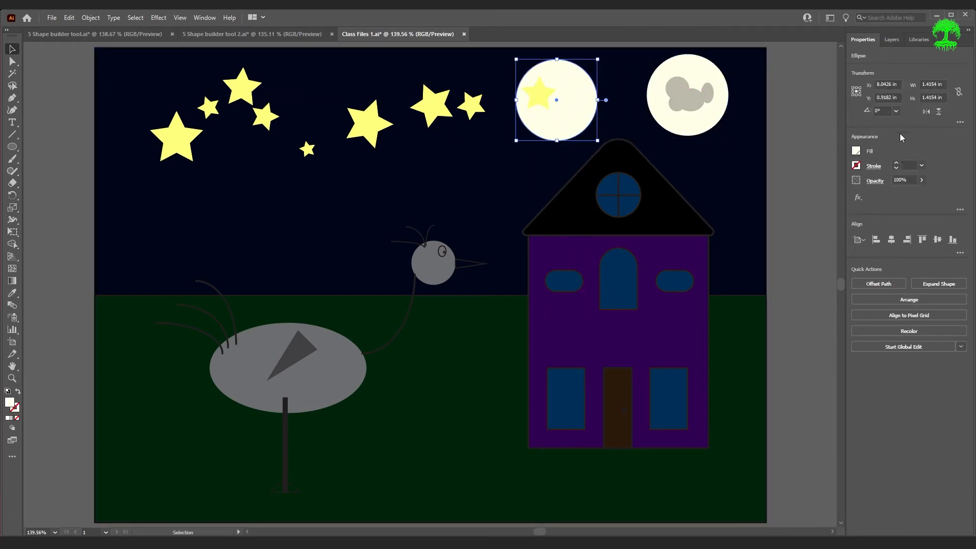
click(856, 151)
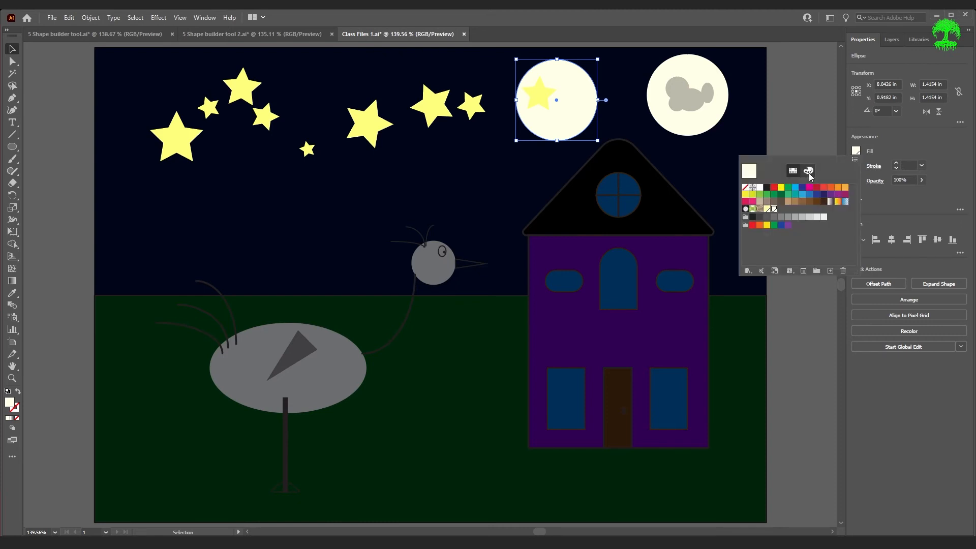
click(745, 189)
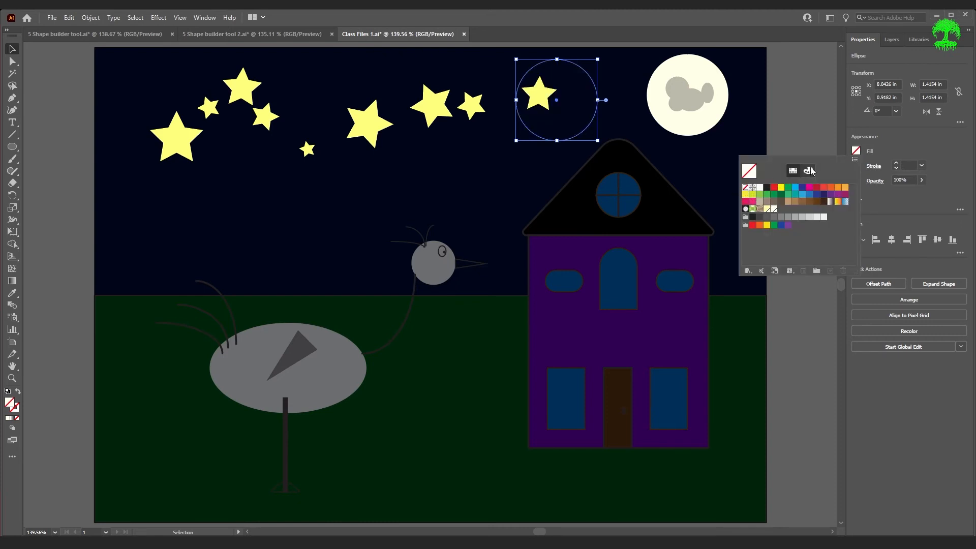
click(856, 165)
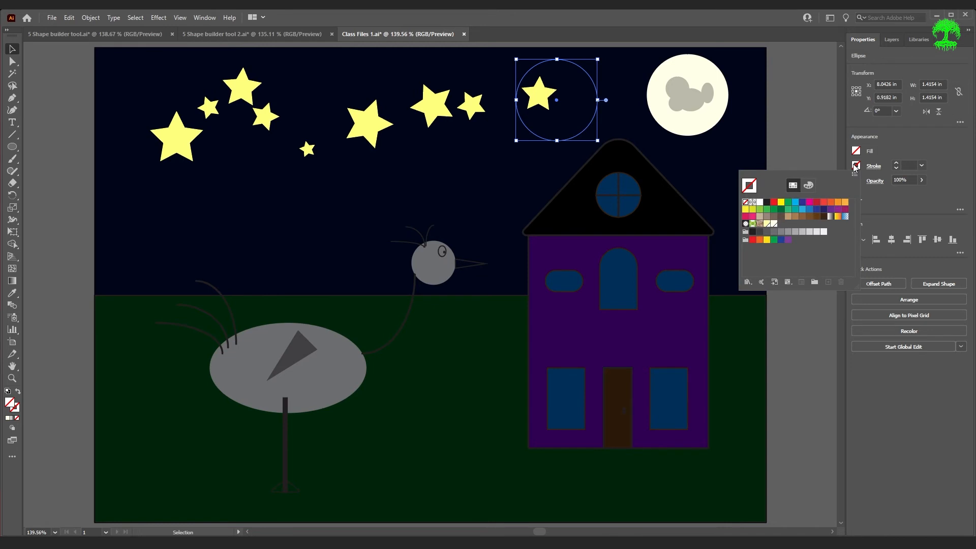
click(787, 206)
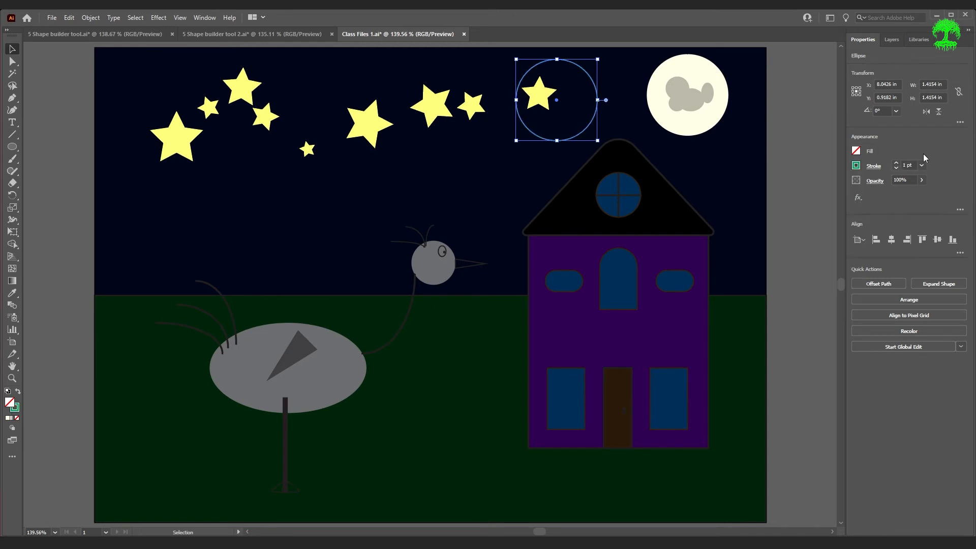
click(896, 162)
click(896, 163)
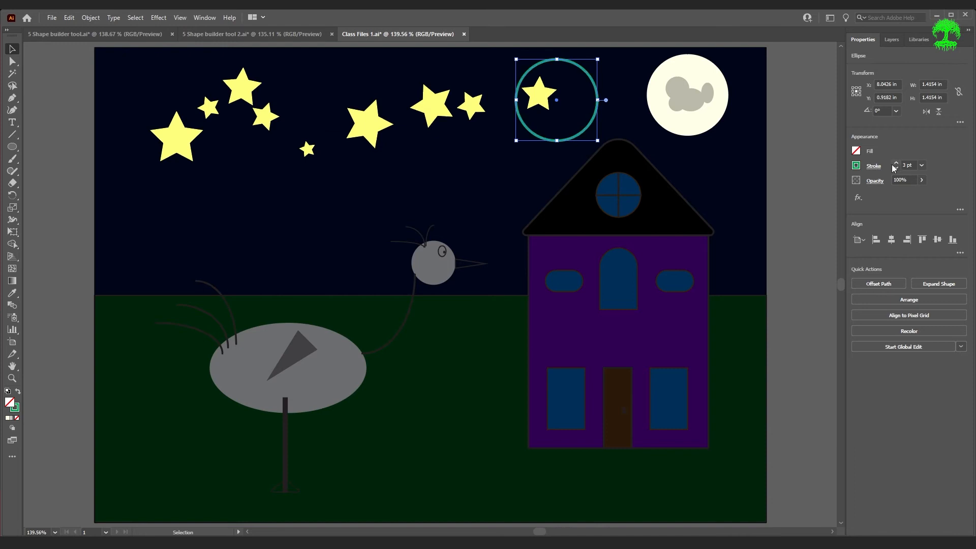
drag(598, 114, 705, 111)
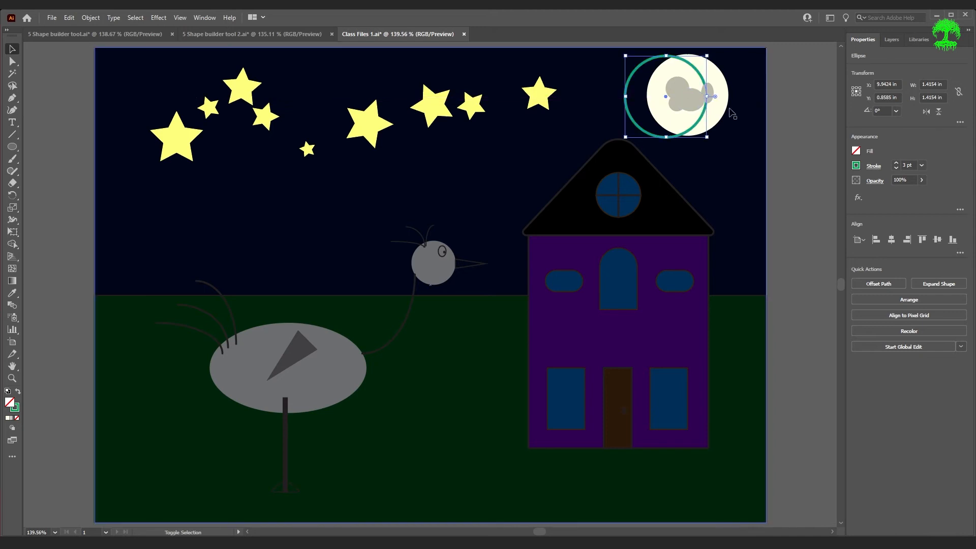
Select both circles and Alt-click with Shape Builder to delete the overlap and the teal circle
shift+click(663, 119)
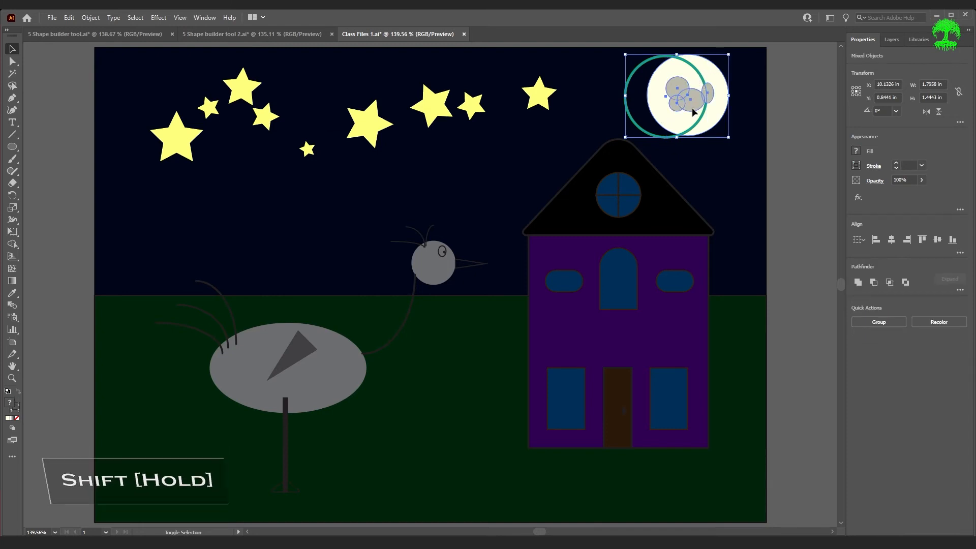
key(shift+m)
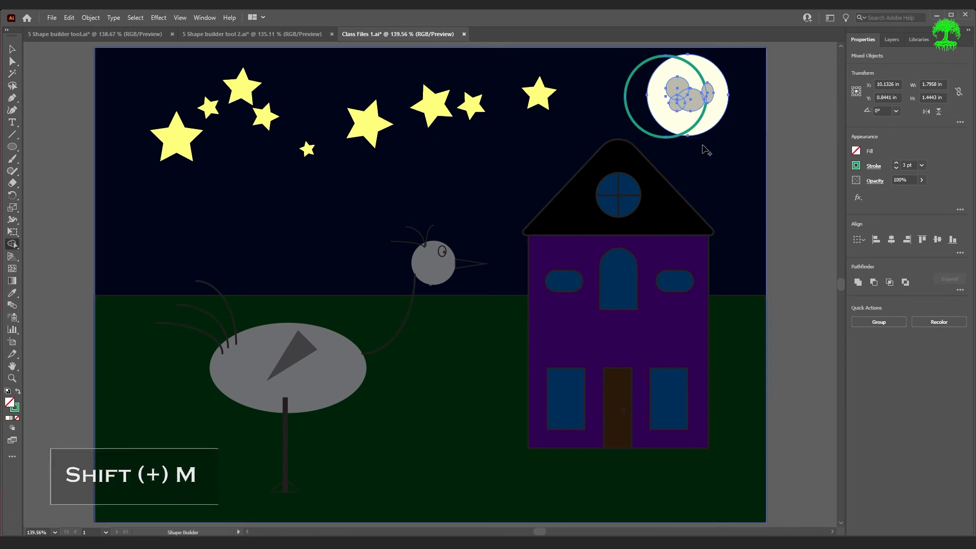
key(alt)
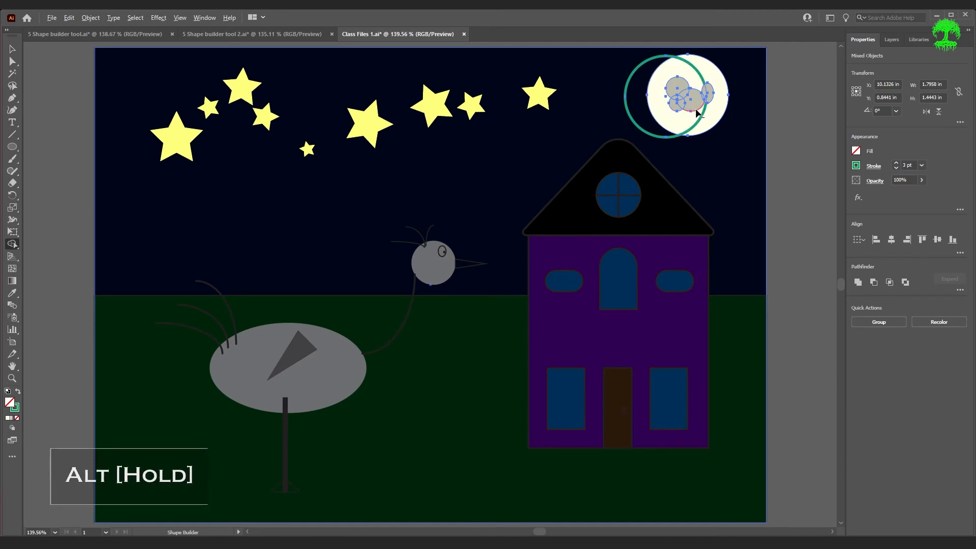
alt+click(697, 113)
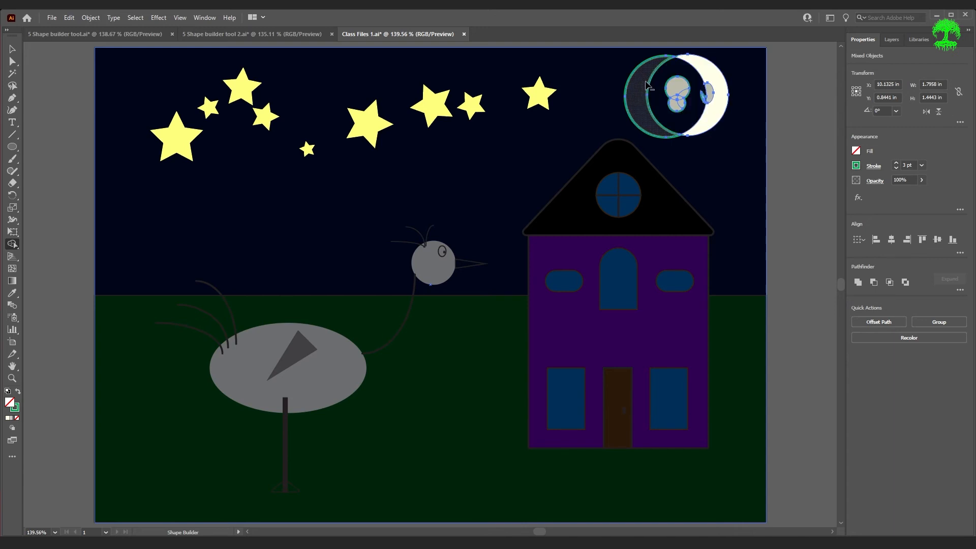
alt+click(653, 86)
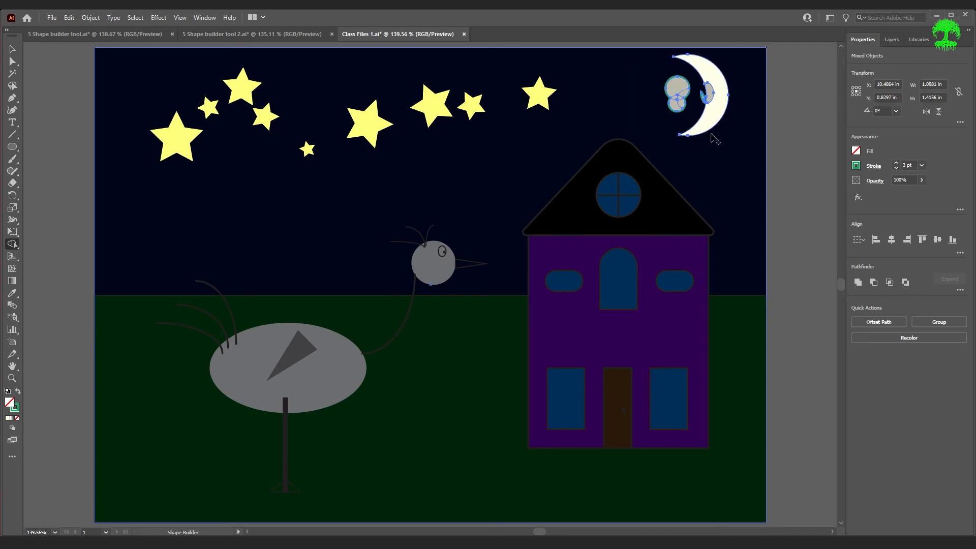
Zoom in and delete the stray spot regions and slivers around the moon with Shape Builder
alt+scroll(715, 152, up, 8)
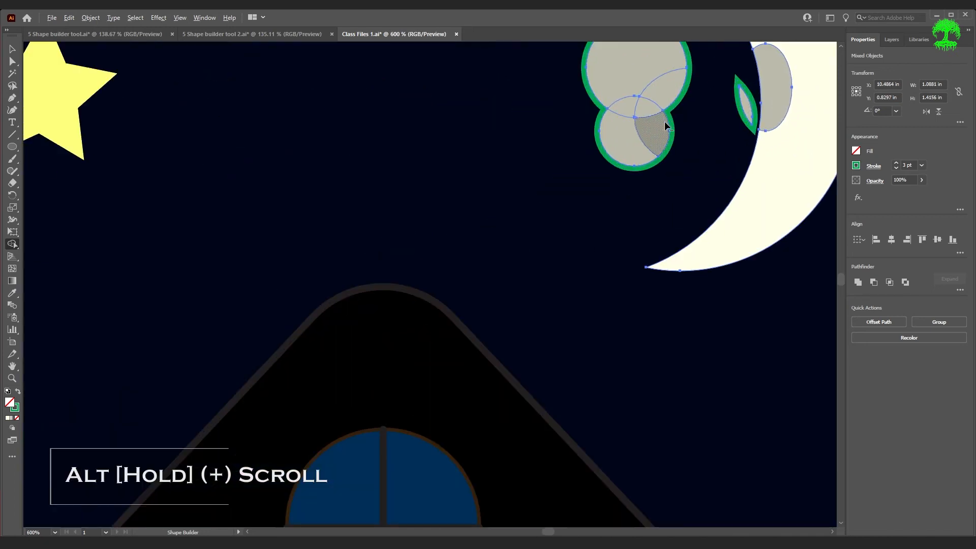
scroll(725, 161, up, 3)
click(748, 180)
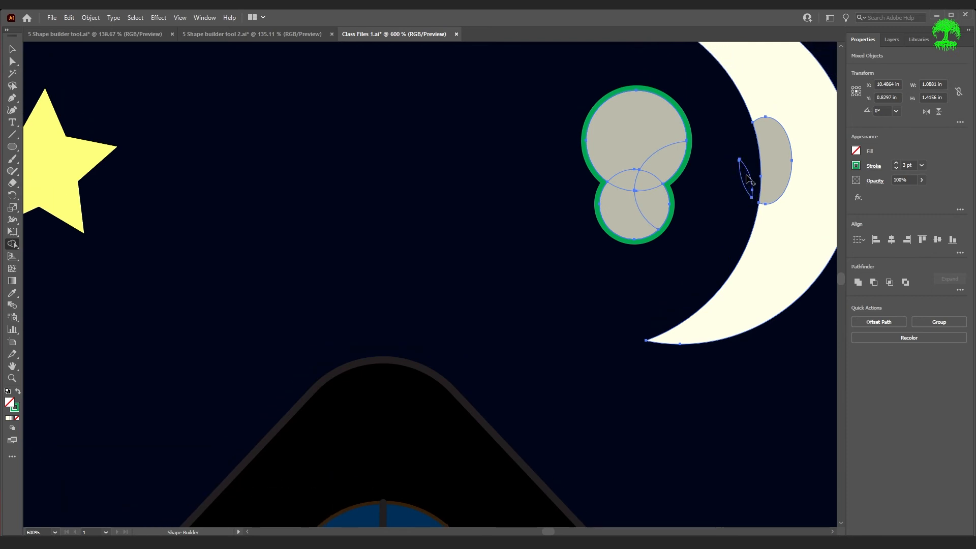
alt+click(657, 130)
alt+click(656, 165)
alt+click(657, 200)
alt+click(625, 213)
alt+click(622, 184)
alt+click(650, 182)
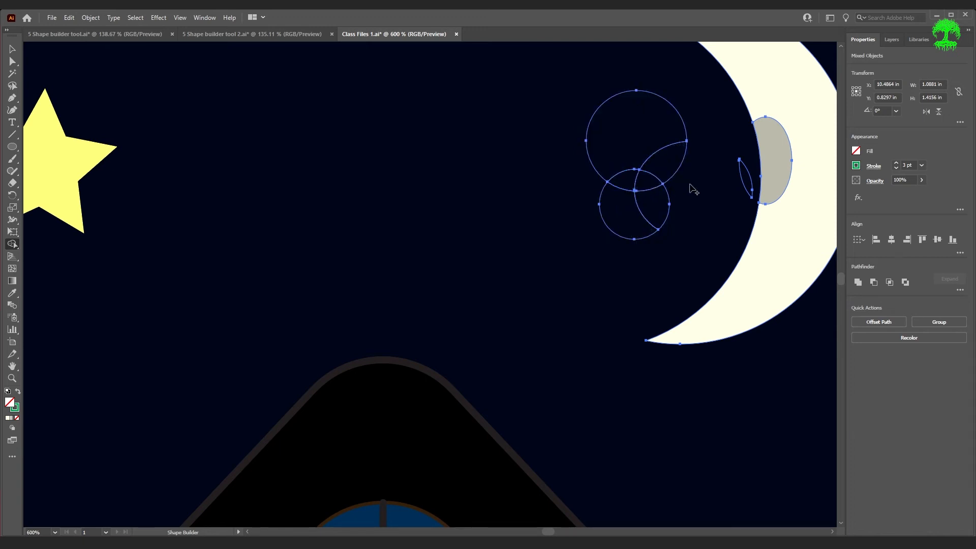
Merge the two leftover spot outlines, delete the merged stray shape, and fit the artboard in view
mouse_move(642, 204)
mouse_down()
mouse_move(653, 149)
mouse_move(643, 141)
mouse_move(628, 179)
mouse_move(678, 178)
mouse_up()
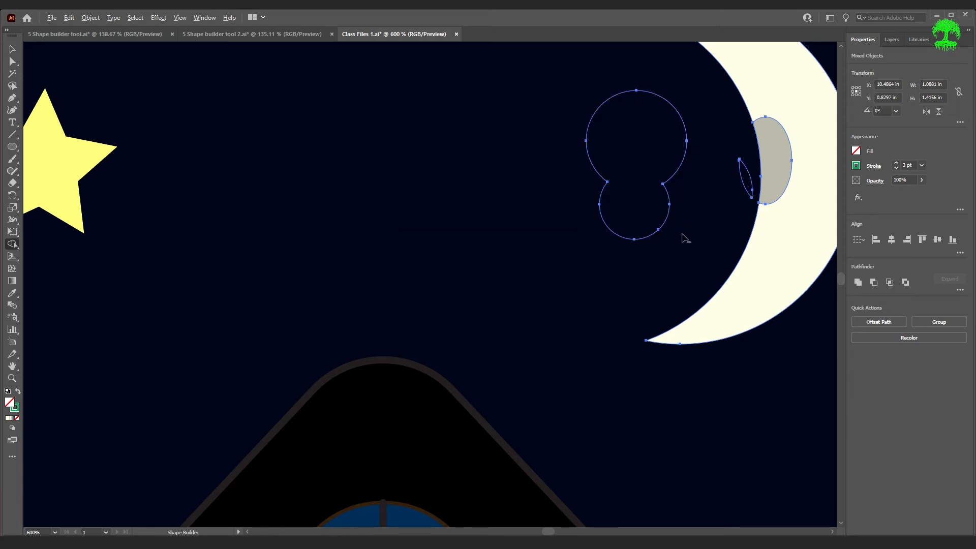
alt+click(746, 177)
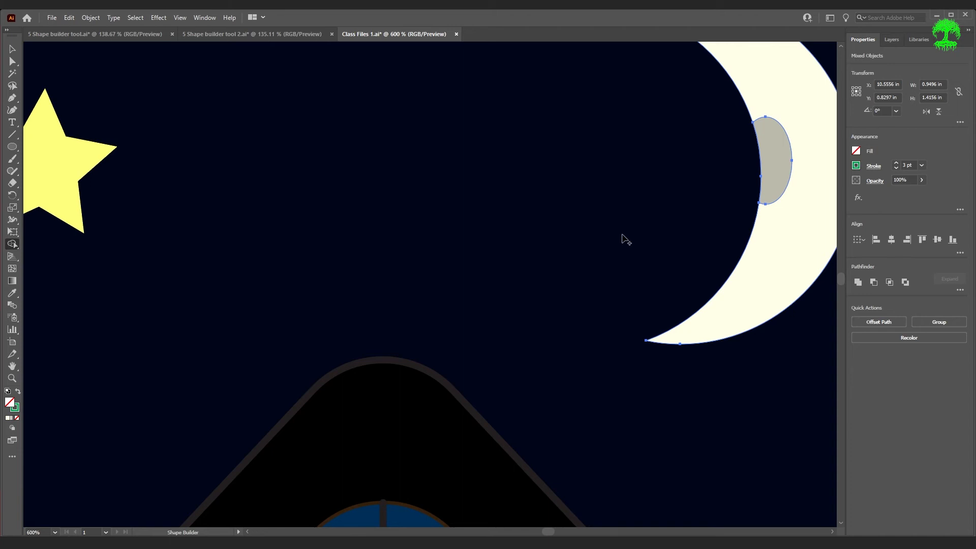
key(ctrl+0)
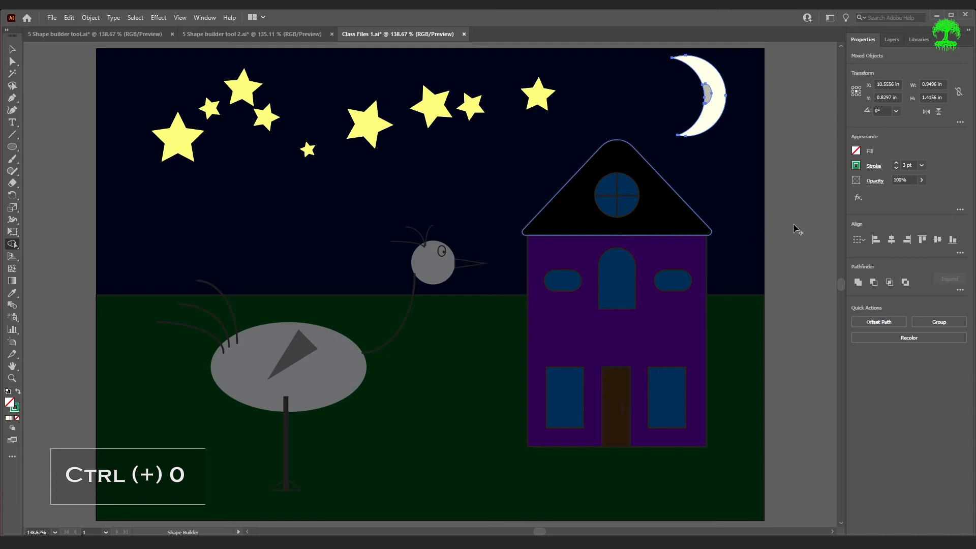
Select the sky, moon and all stars including the small one, and group them
key(v)
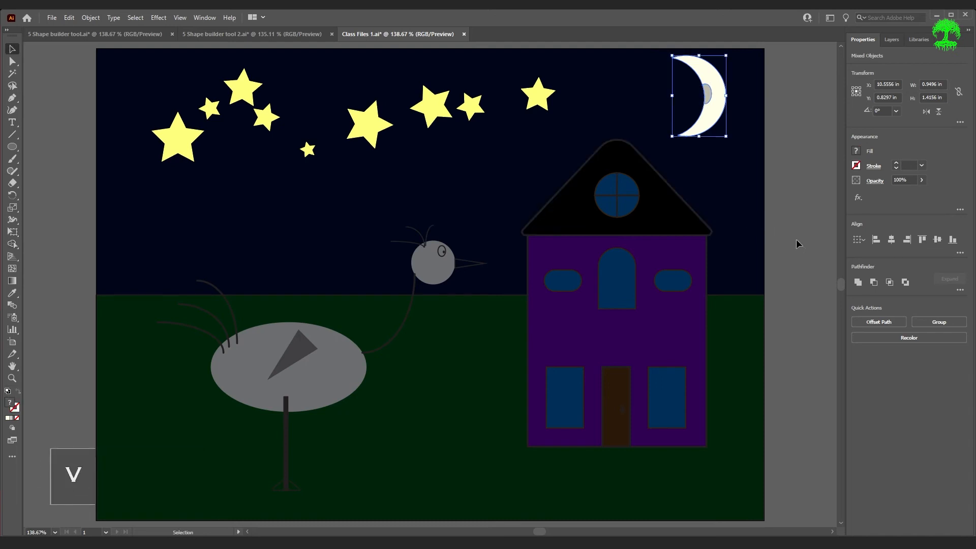
click(796, 241)
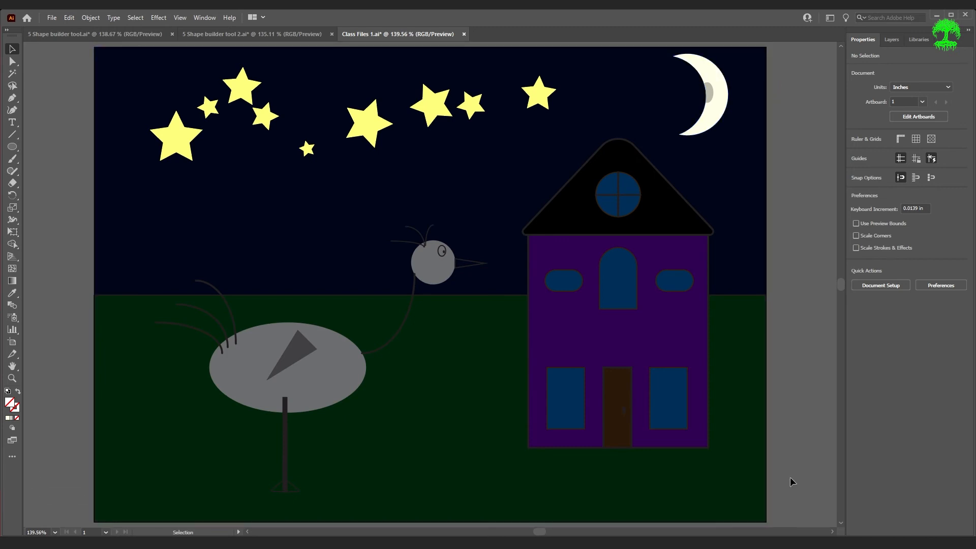
drag(804, 57, 100, 108)
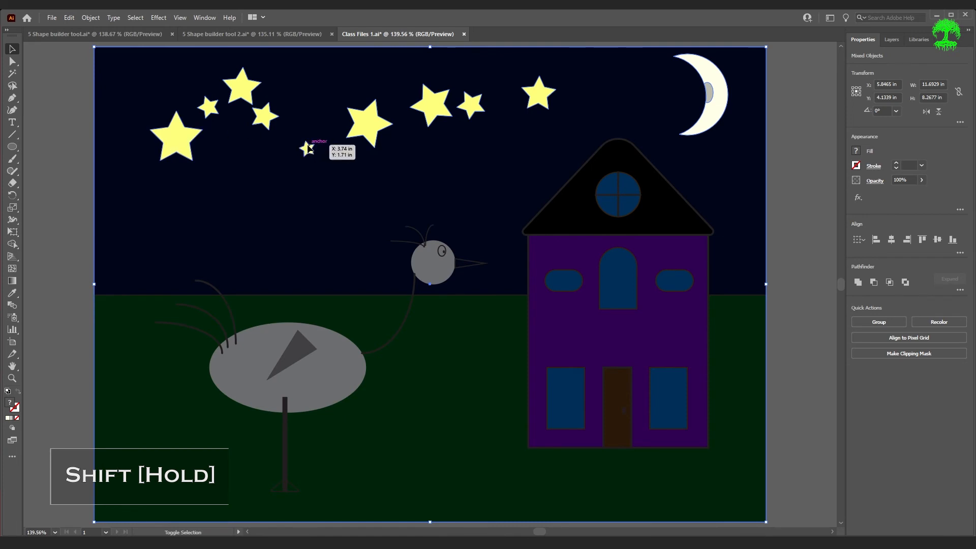
shift+click(308, 147)
key(ctrl+g)
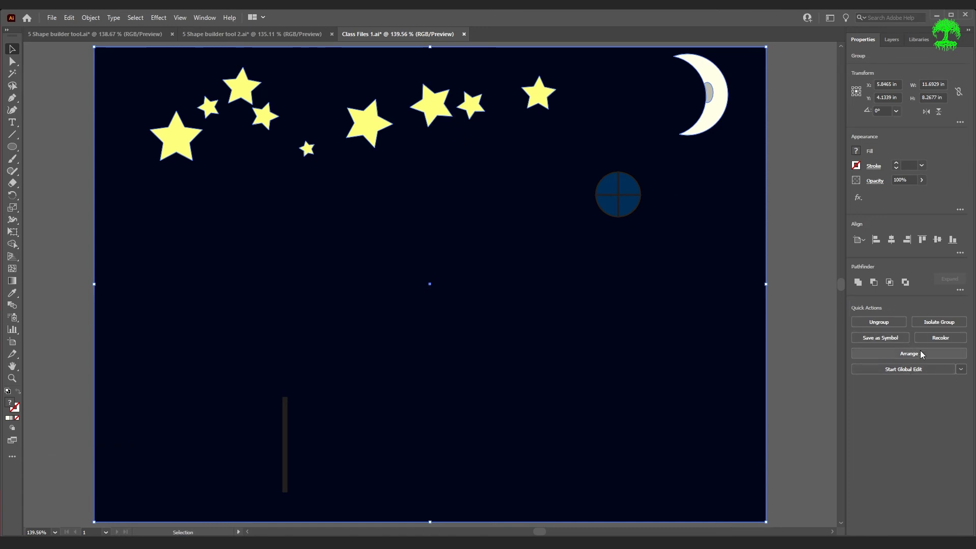
Send the sky group to the back and show the Layers panel
click(911, 354)
click(904, 392)
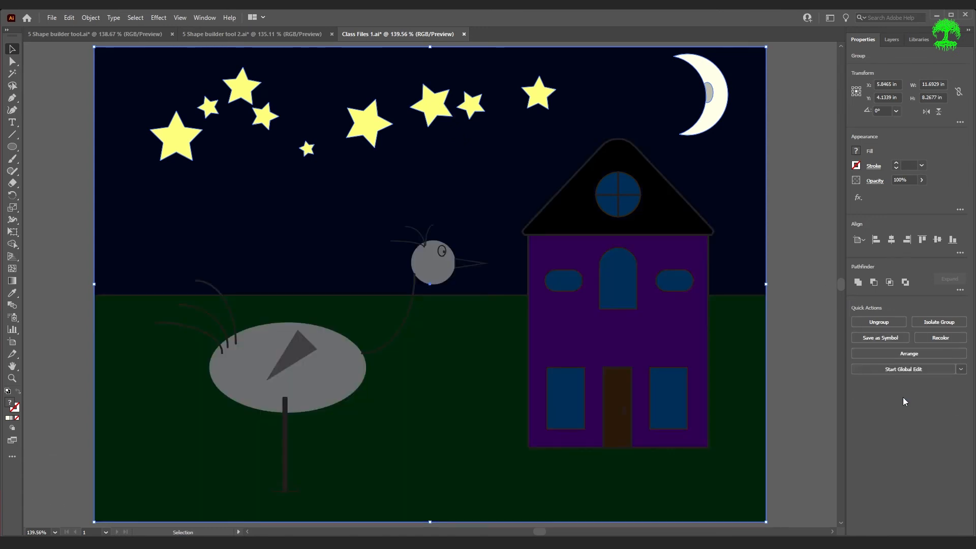
click(818, 409)
click(892, 39)
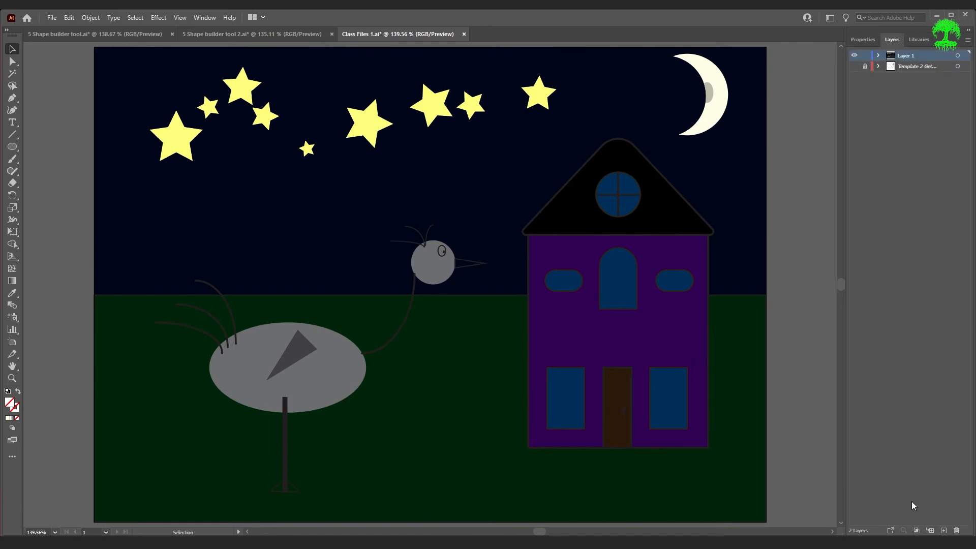
Move the night sky artwork onto a new Layer 3 below Layer 1, hide it, and make Layer 1 active
click(943, 530)
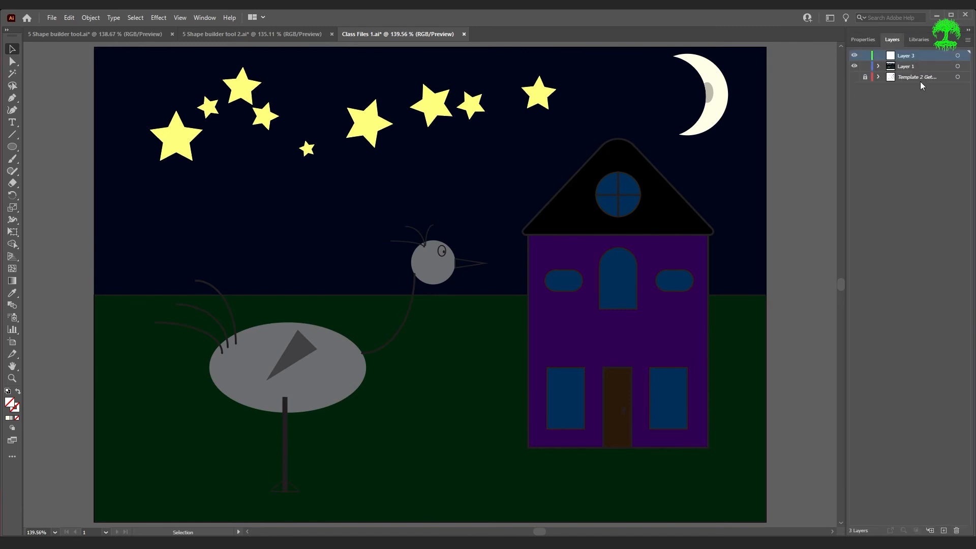
drag(918, 60, 934, 76)
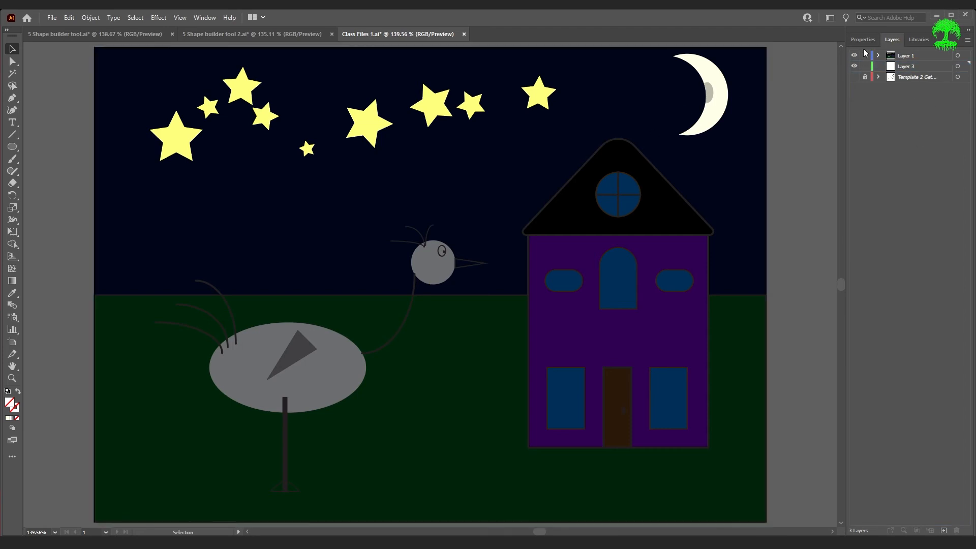
click(585, 102)
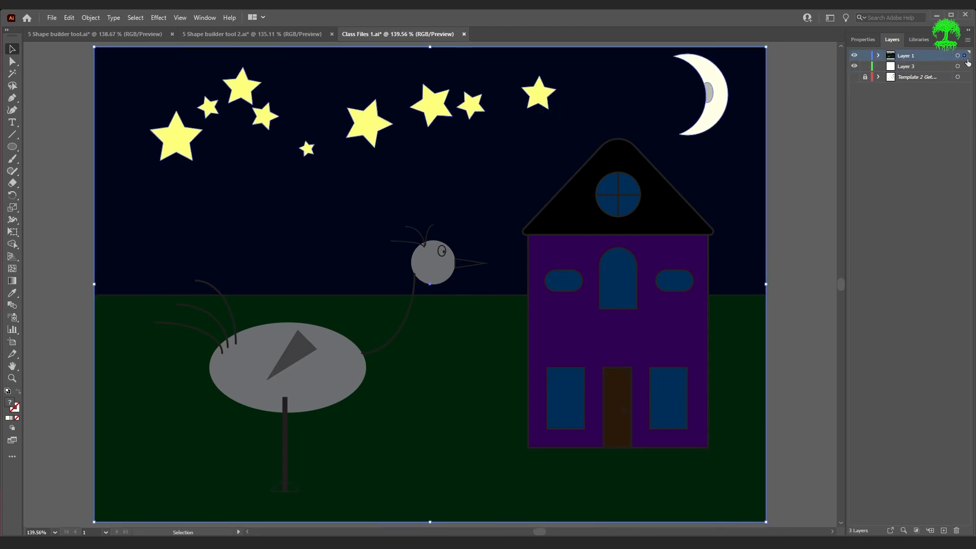
drag(968, 68, 965, 67)
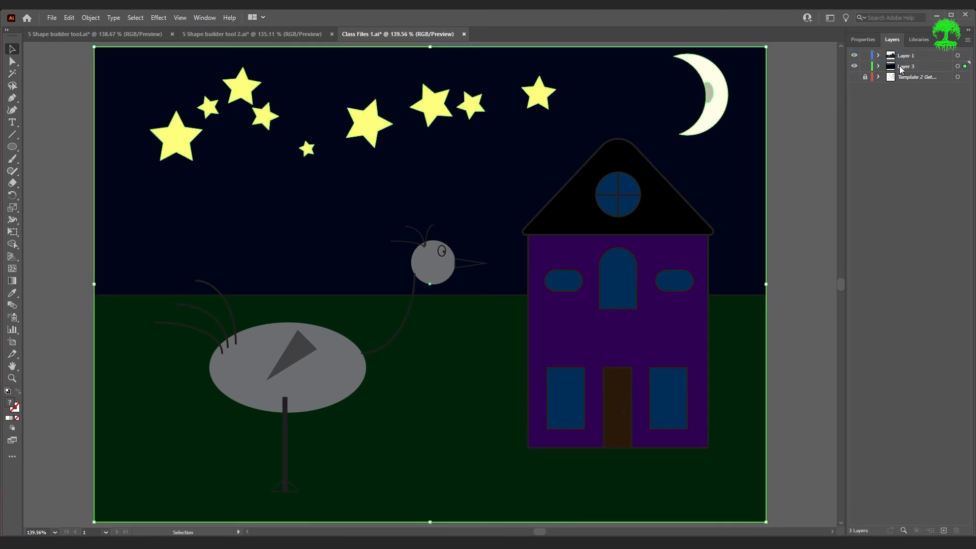
click(854, 66)
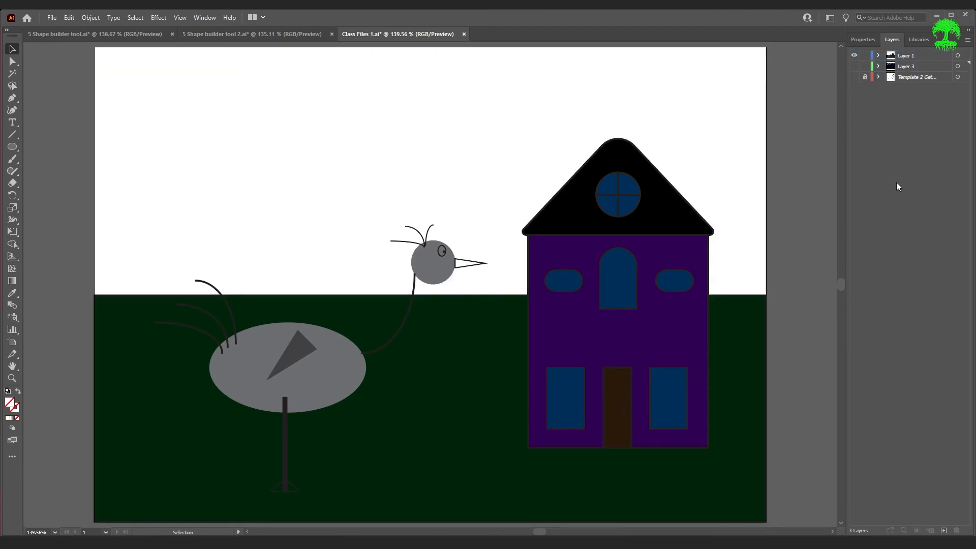
click(910, 55)
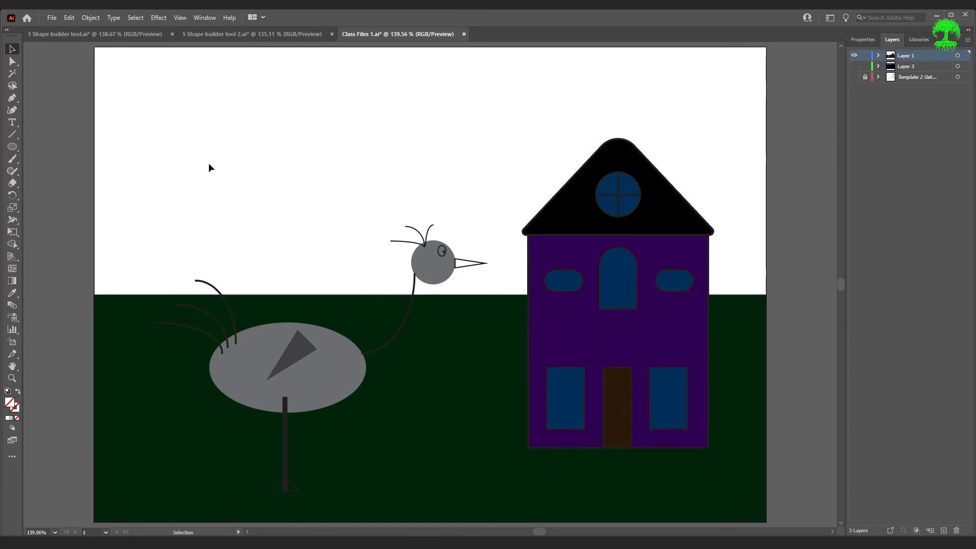
Draw an artboard-sized rectangle, fill it light blue, and send it behind the bird, house and ground
drag(12, 146, 56, 147)
mouse_move(98, 47)
mouse_down()
mouse_move(657, 505)
mouse_move(766, 521)
mouse_up()
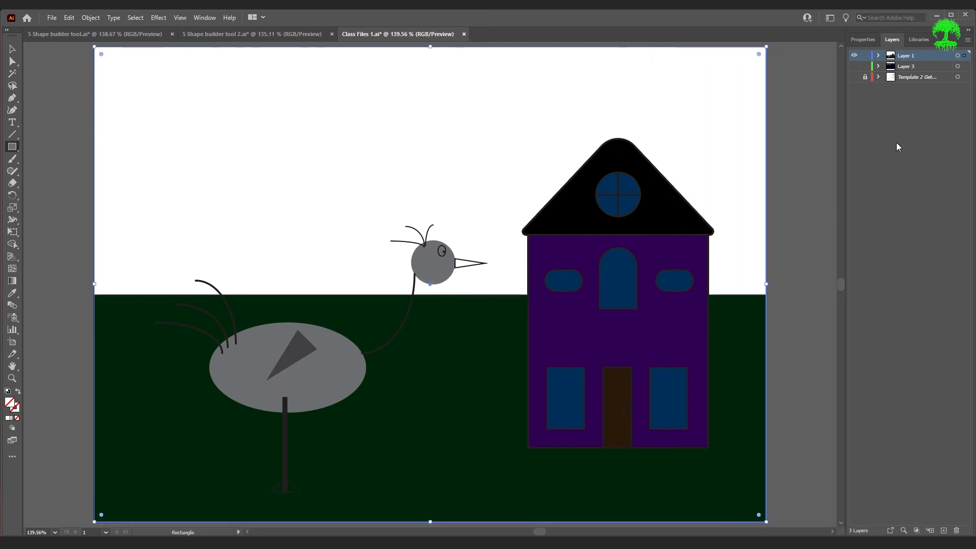
click(863, 39)
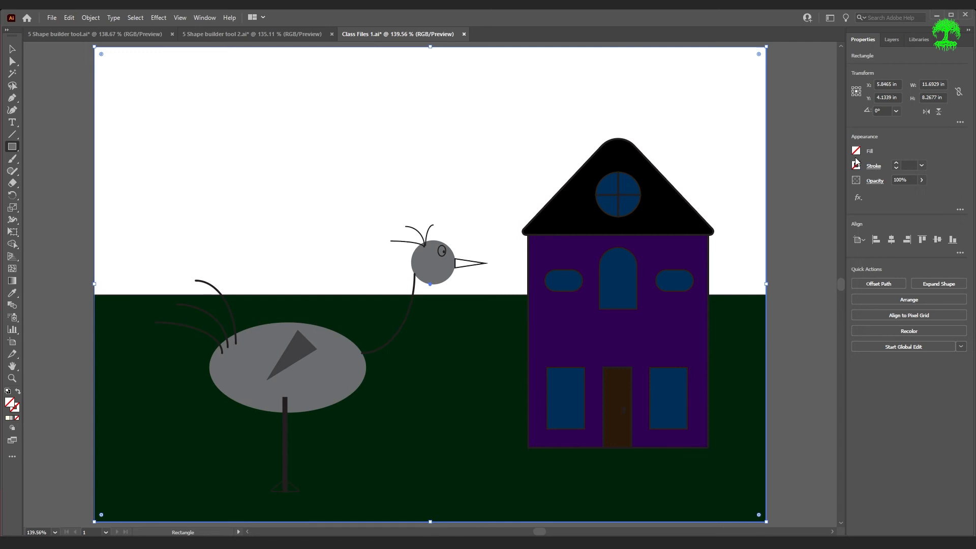
click(856, 152)
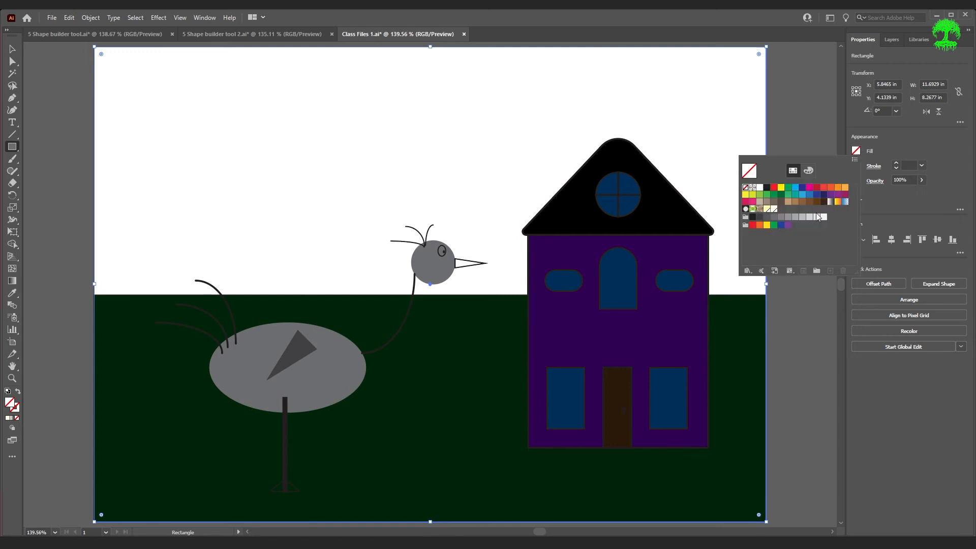
click(803, 194)
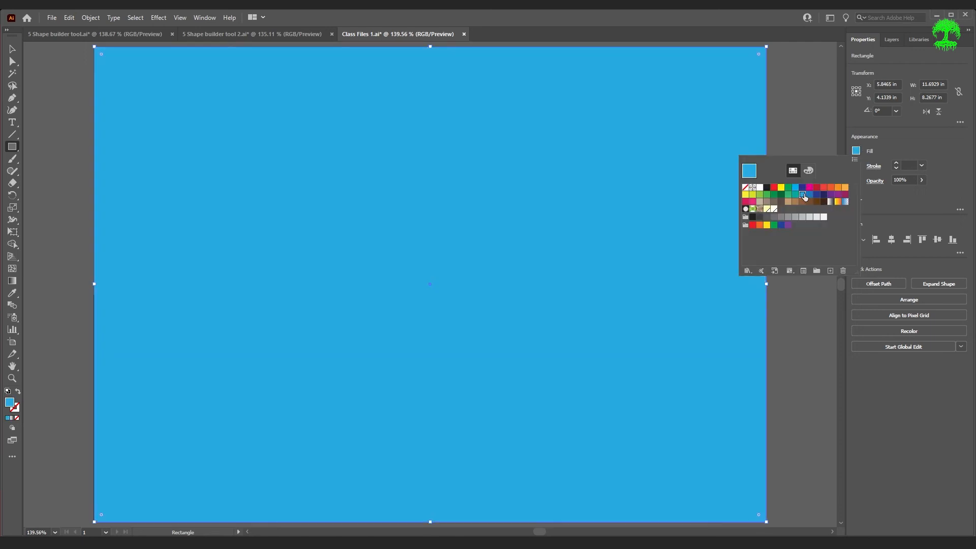
click(808, 172)
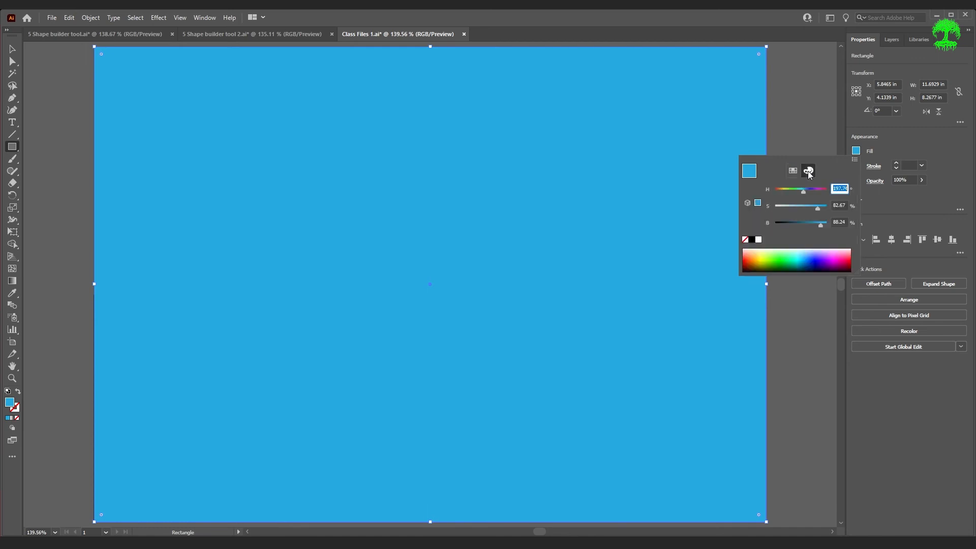
drag(816, 208, 801, 206)
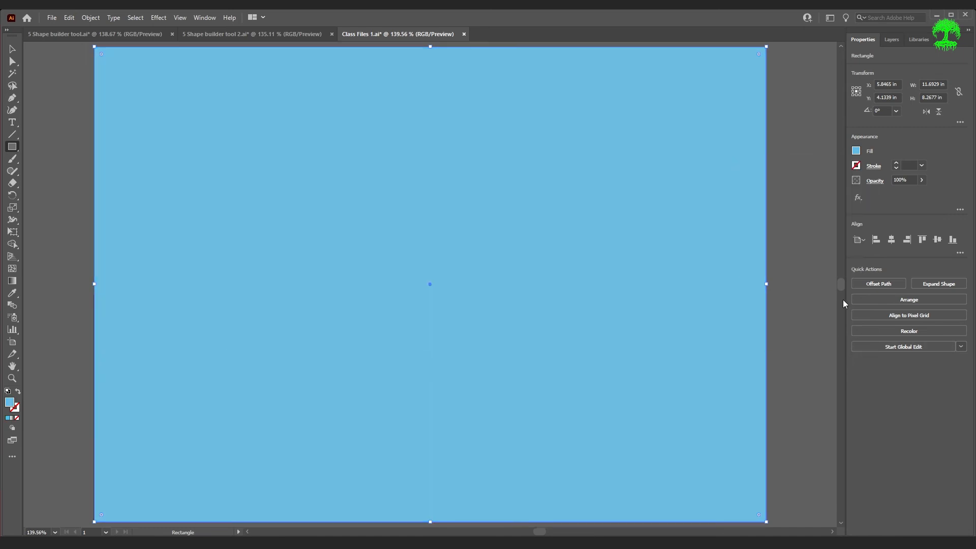
click(908, 300)
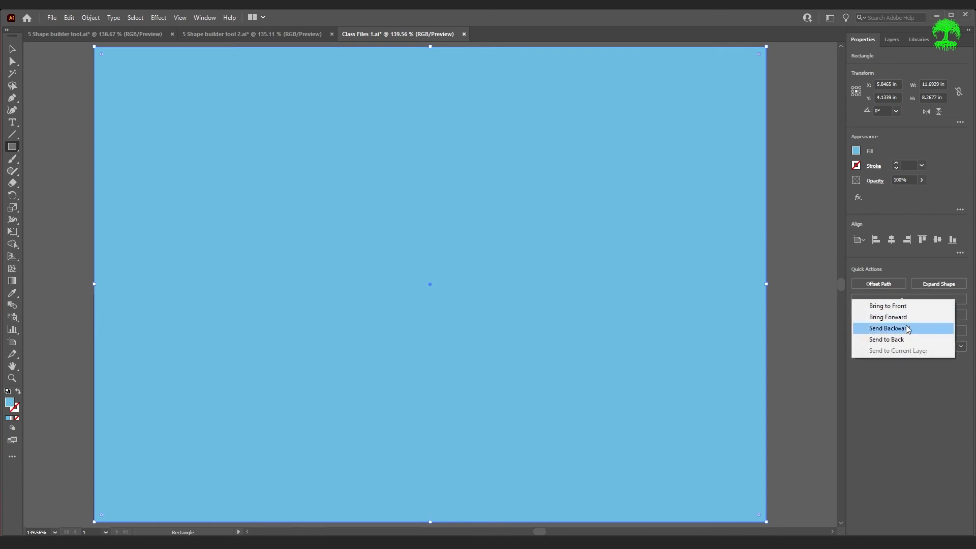
click(905, 339)
click(28, 296)
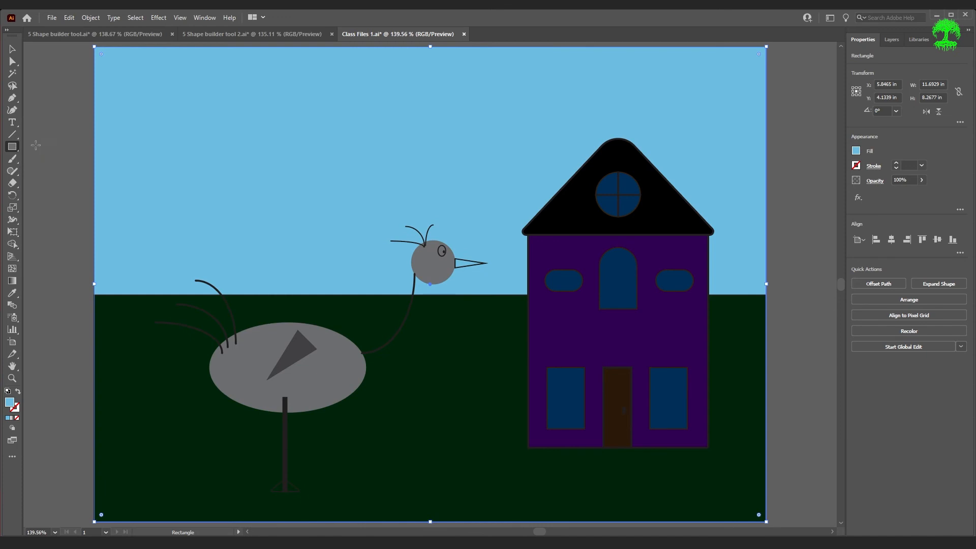
Draw a circle in the upper-left sky and fill it yellow as the sun
drag(14, 148, 51, 172)
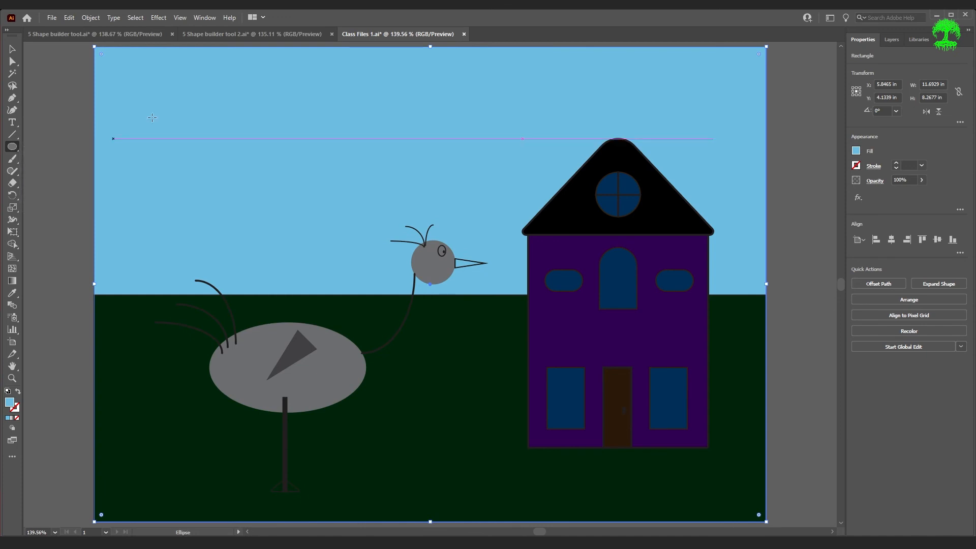
drag(188, 80, 271, 171)
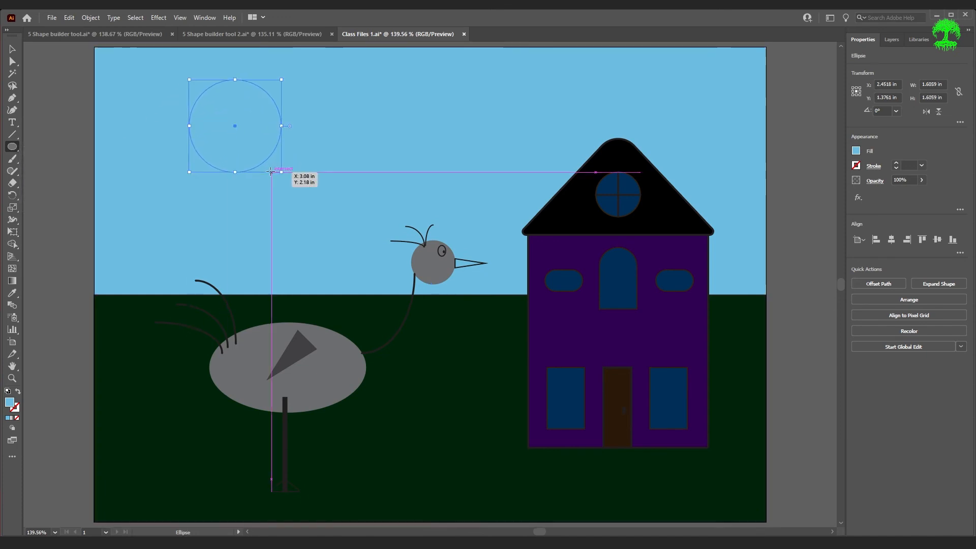
click(857, 152)
click(793, 171)
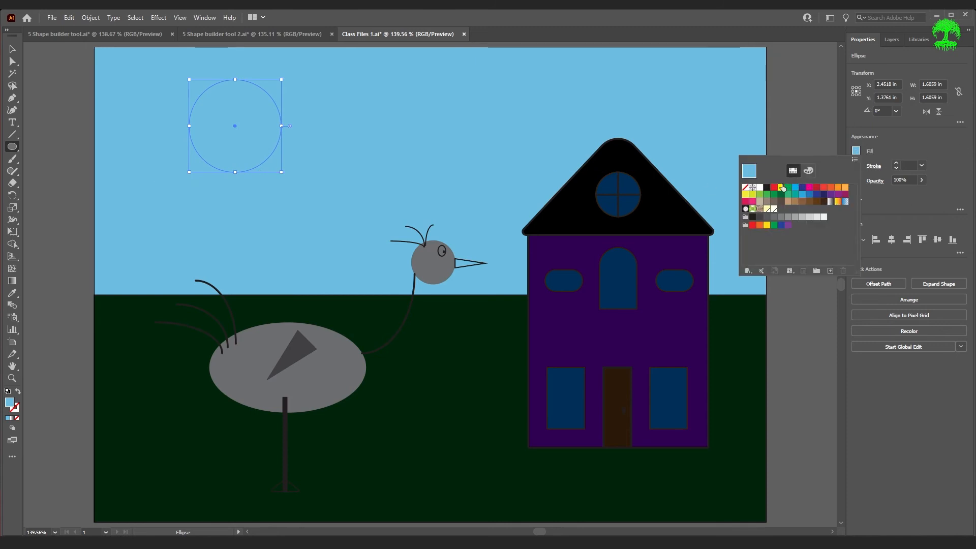
click(782, 188)
Draw a diagonal line at the house's bottom-left corner with a 3 pt black stroke
key(backslash)
drag(527, 451, 640, 400)
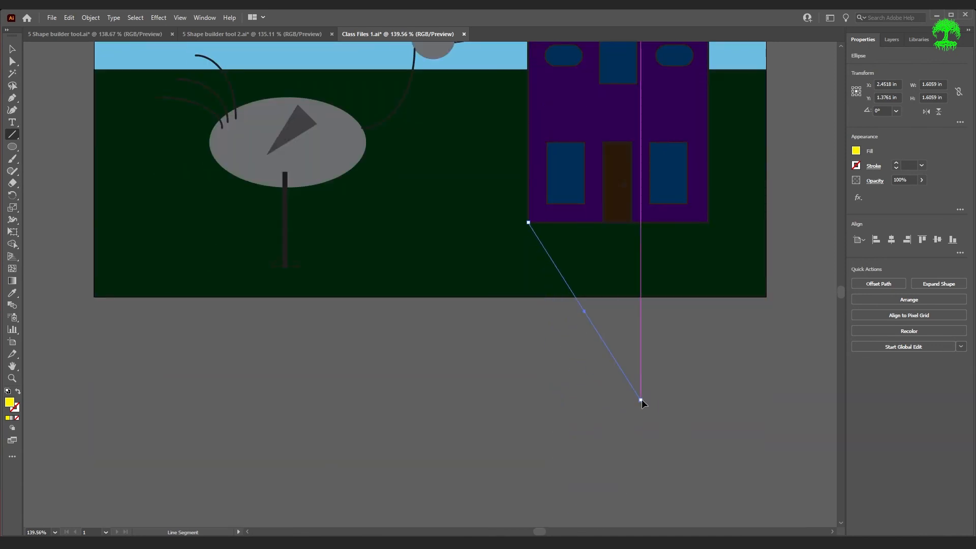
click(856, 153)
click(857, 166)
click(858, 168)
click(768, 203)
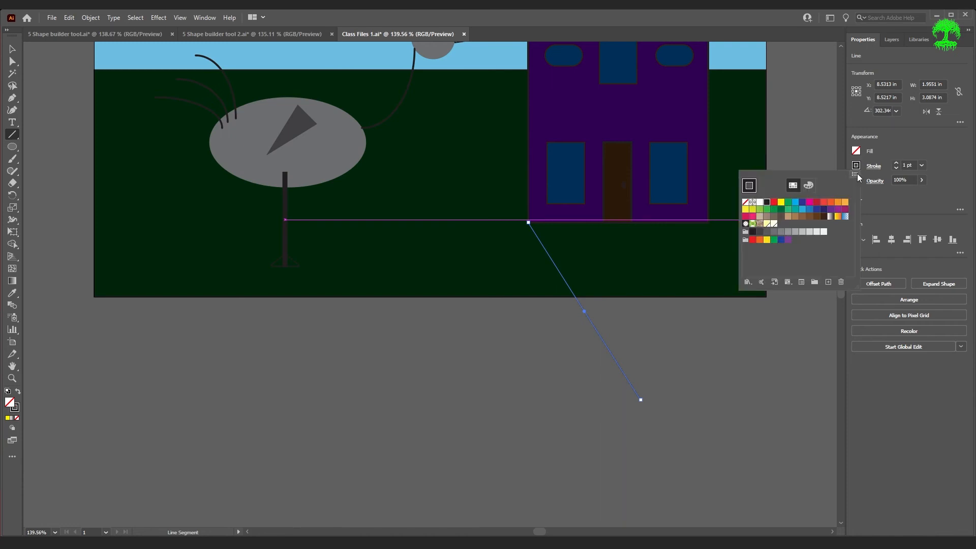
click(897, 164)
click(896, 164)
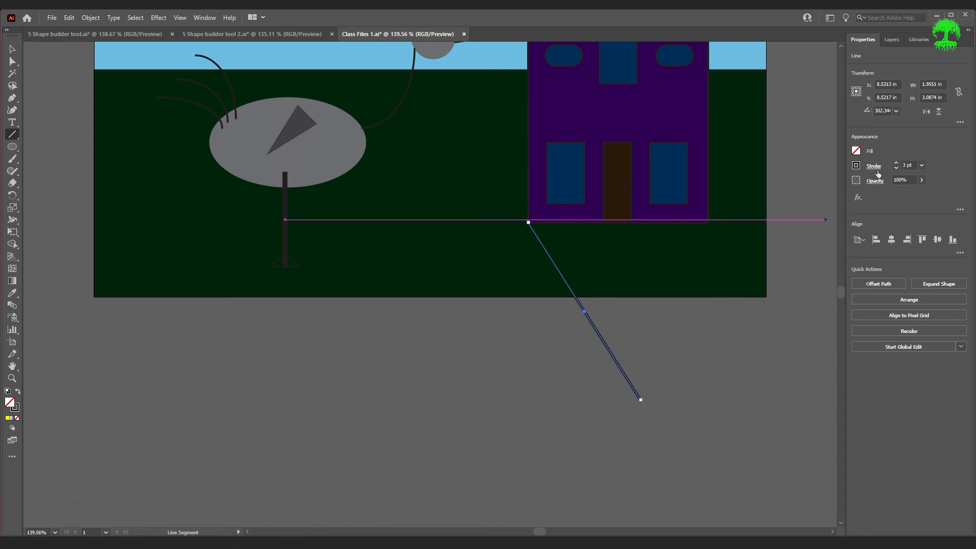
Copy the line to the house's bottom-right corner and deselect
key(v)
click(691, 381)
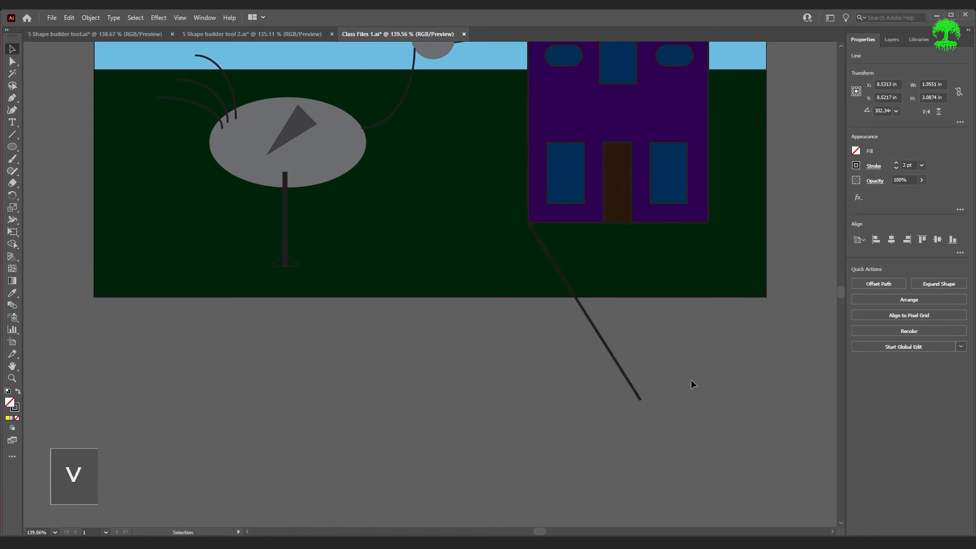
click(631, 387)
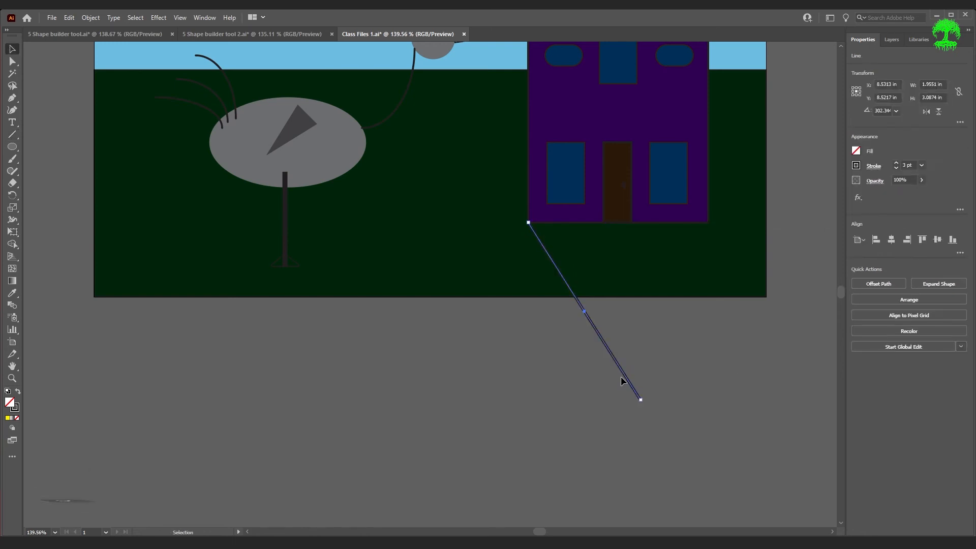
drag(620, 376, 808, 380)
click(742, 429)
scroll(742, 427, up, 3)
key(ctrl)
scroll(699, 456, up, 3)
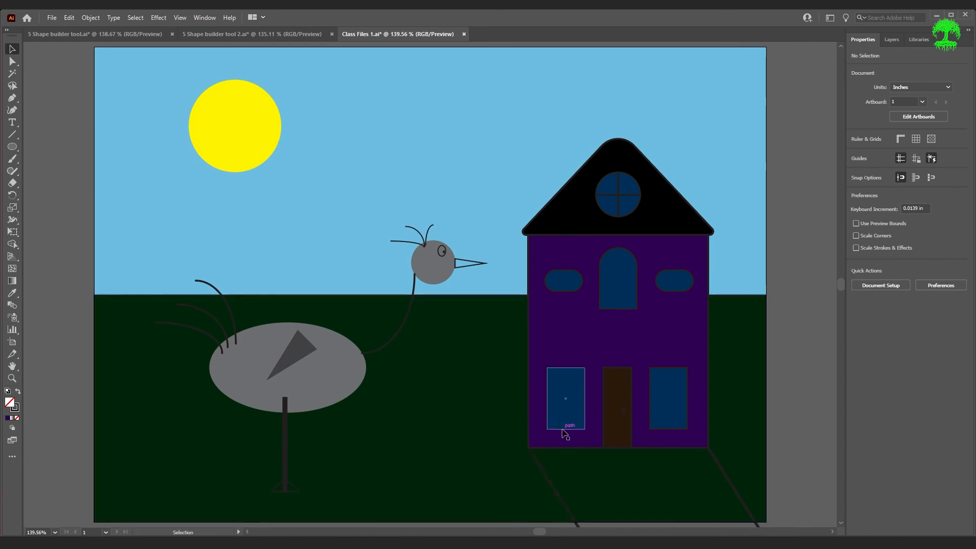
Brighten the ground rectangle to vivid green and the house body to bright purple
click(416, 430)
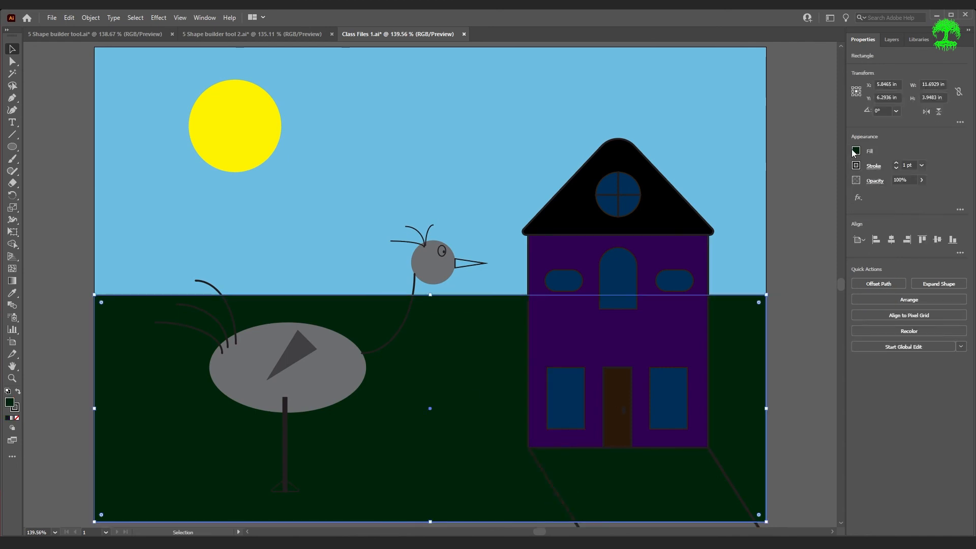
click(855, 151)
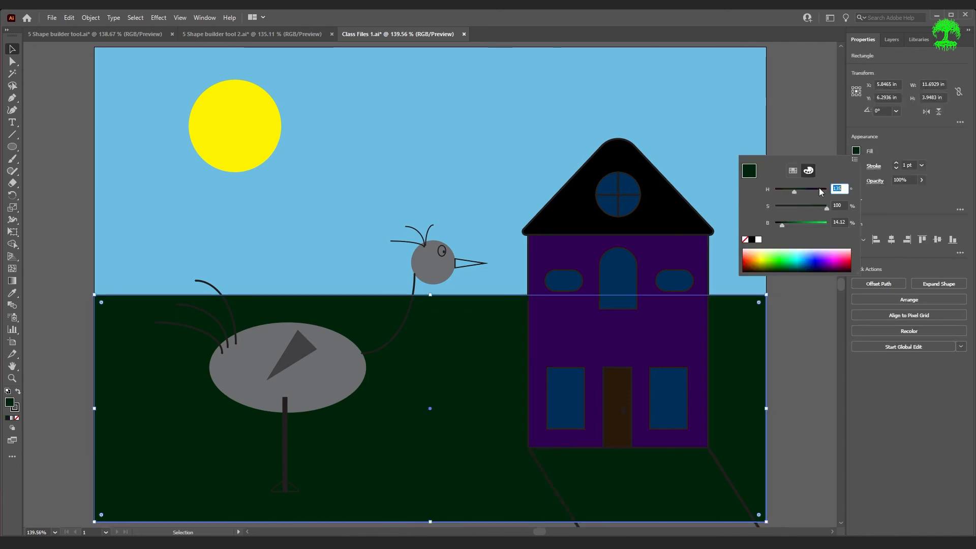
click(810, 223)
click(673, 354)
click(855, 151)
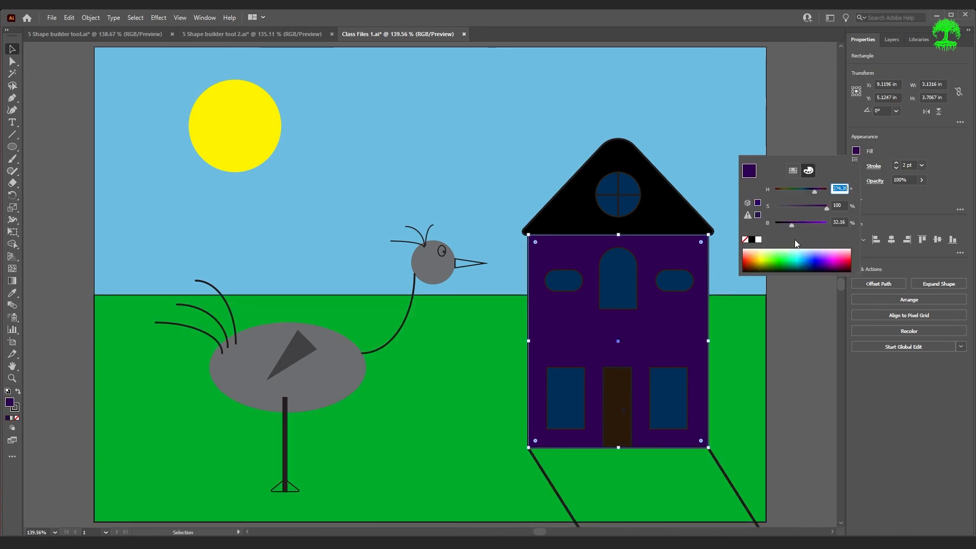
click(815, 223)
Select all five house windows plus the round attic window and brighten them to vivid blue
click(693, 393)
shift+click(680, 279)
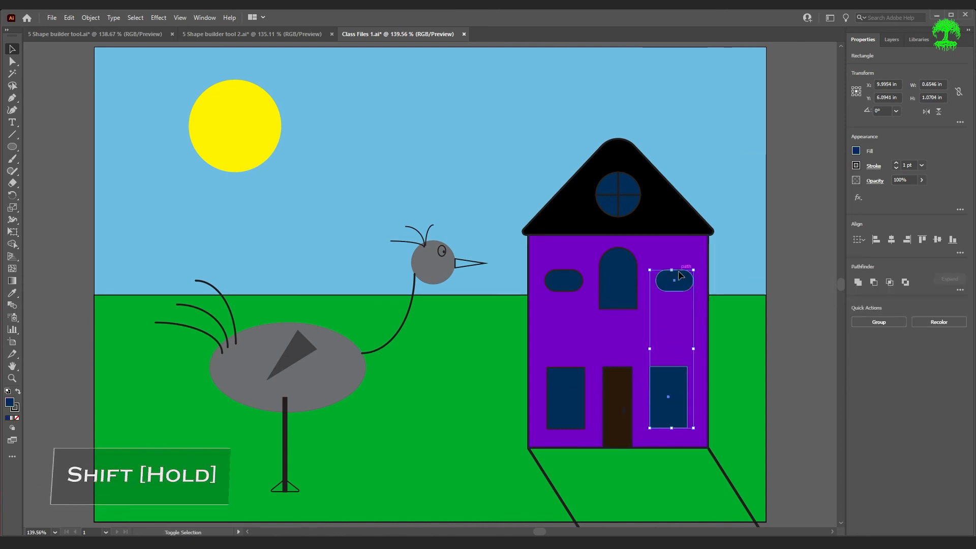
shift+click(617, 279)
shift+click(567, 291)
shift+click(565, 387)
shift+click(630, 214)
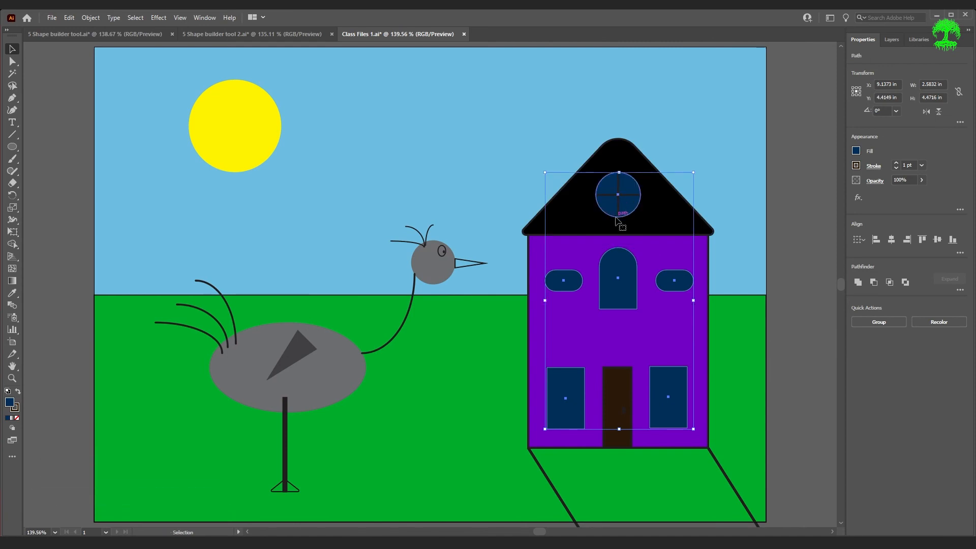
click(855, 152)
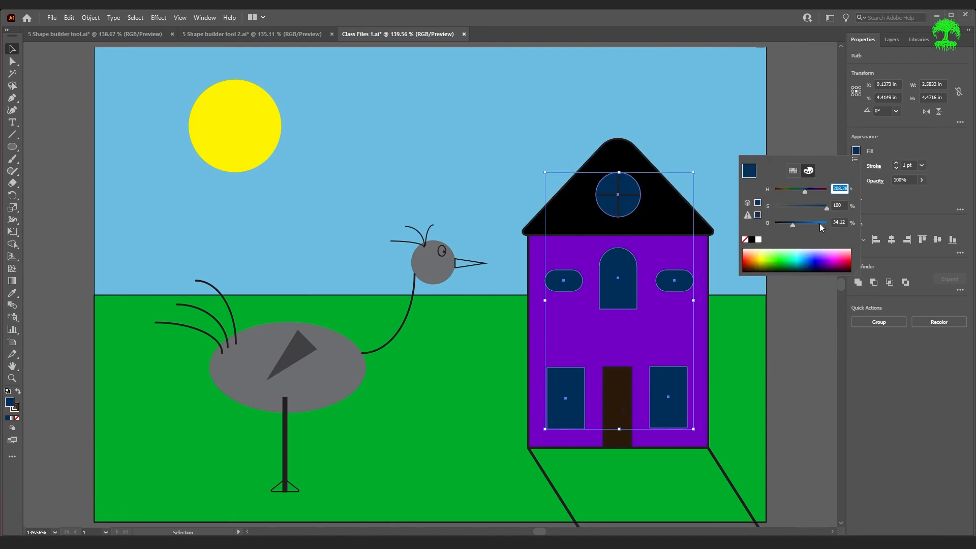
click(819, 223)
Raise the door's brightness to a lighter orange-brown, then deselect it
click(608, 397)
click(855, 151)
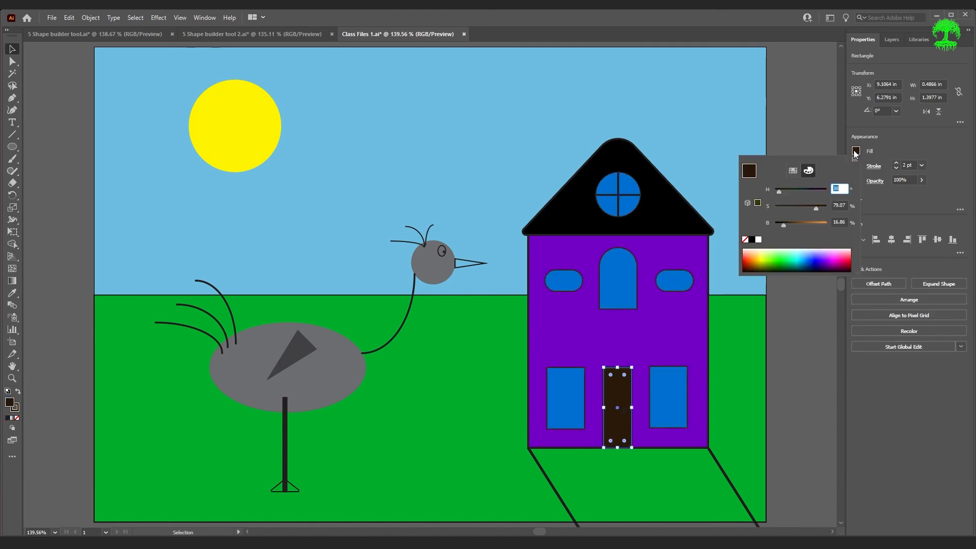
click(807, 225)
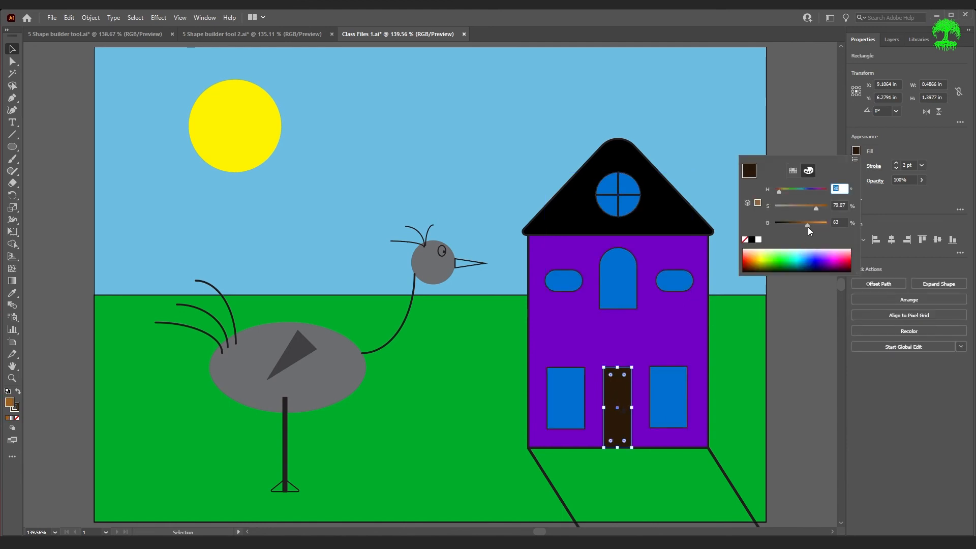
click(813, 383)
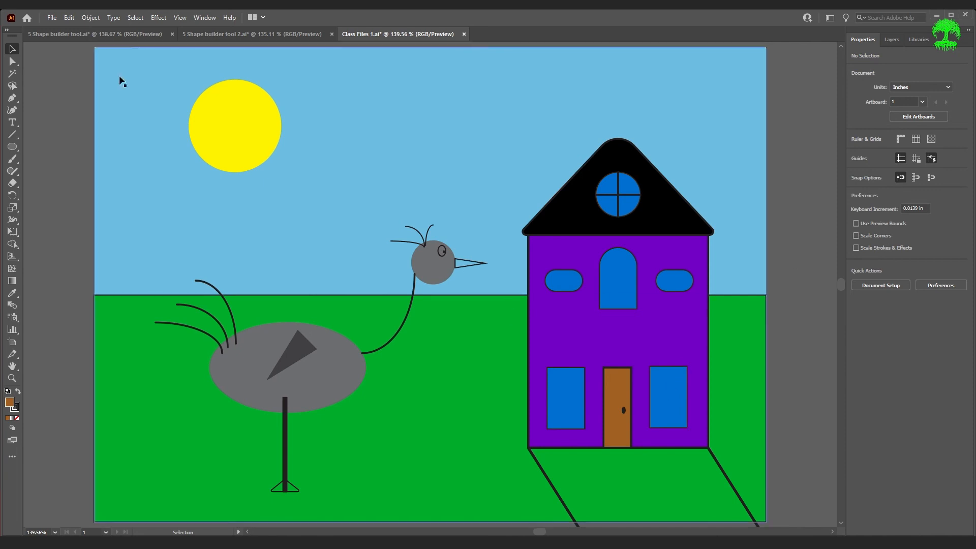
With all artwork selected, use Shape Builder to fill the walkway region darker green
key(ctrl+a)
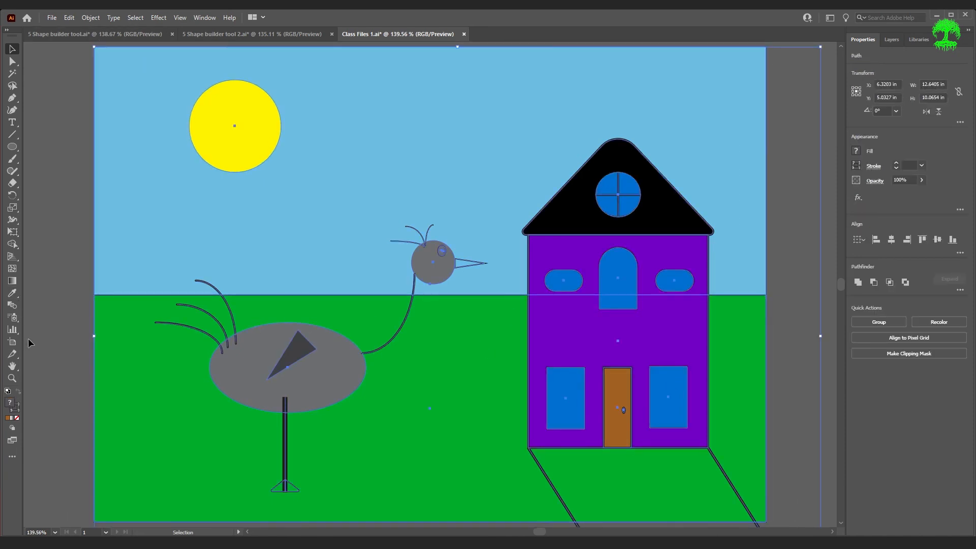
key(shift+m)
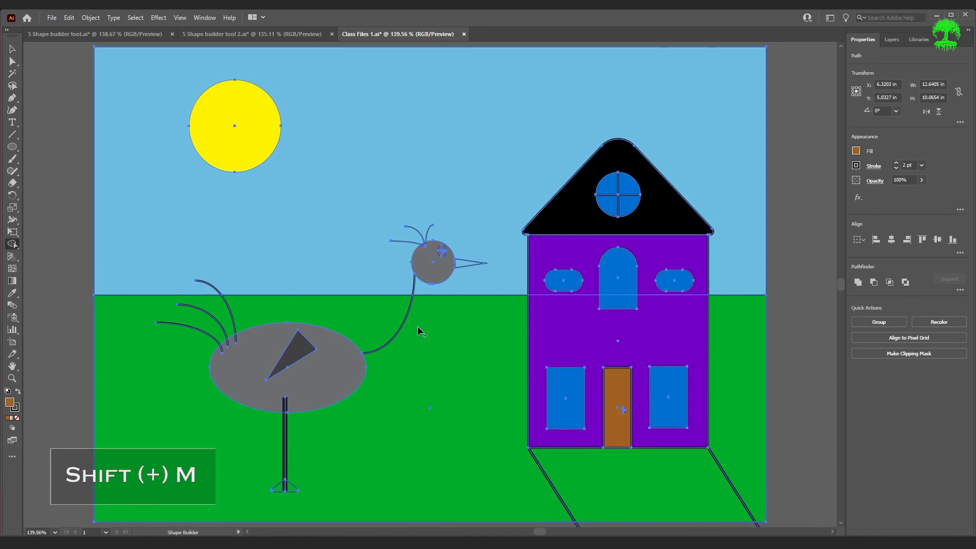
click(857, 151)
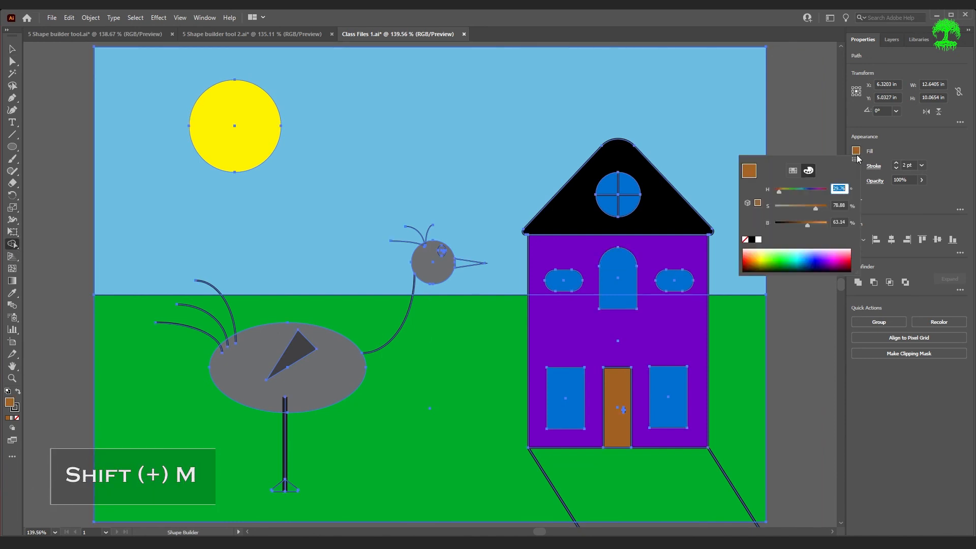
click(787, 261)
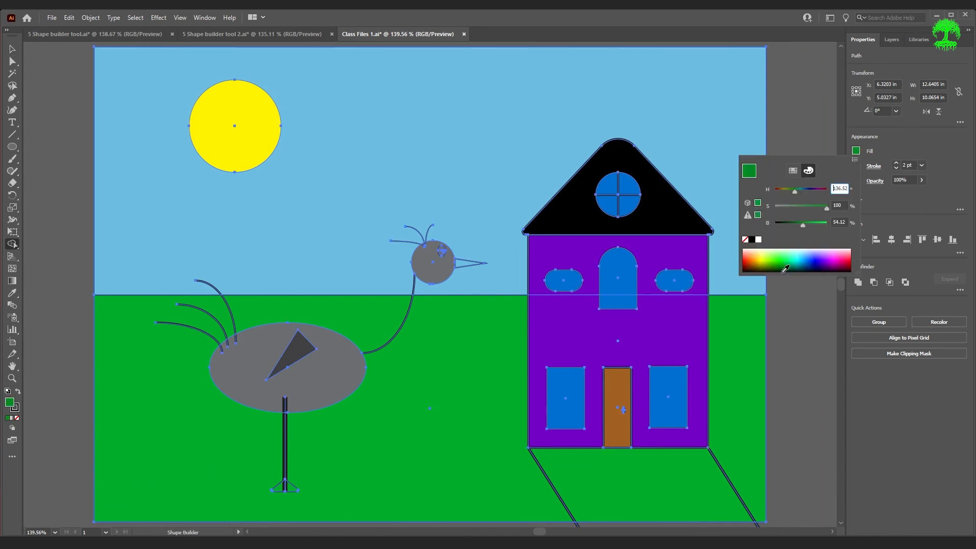
click(812, 366)
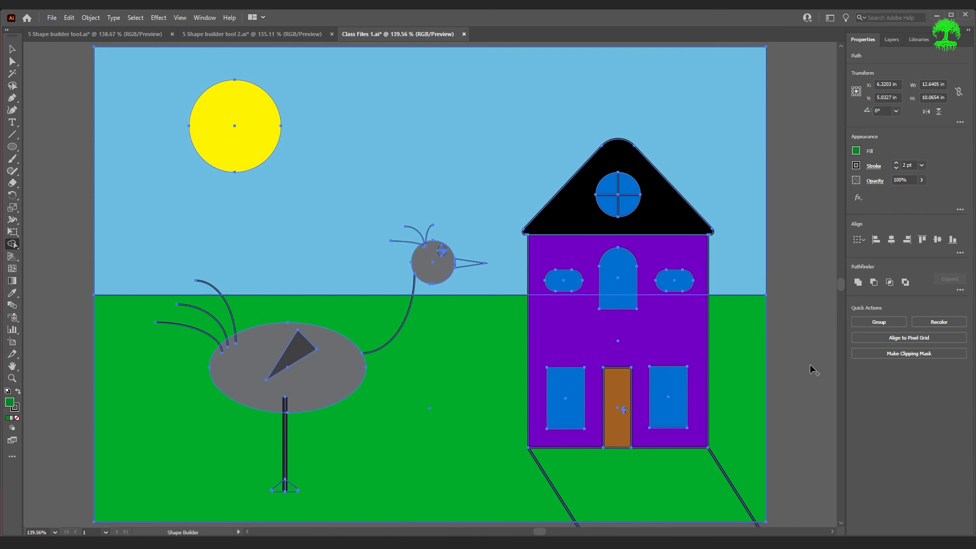
click(684, 489)
scroll(803, 351, down, 2)
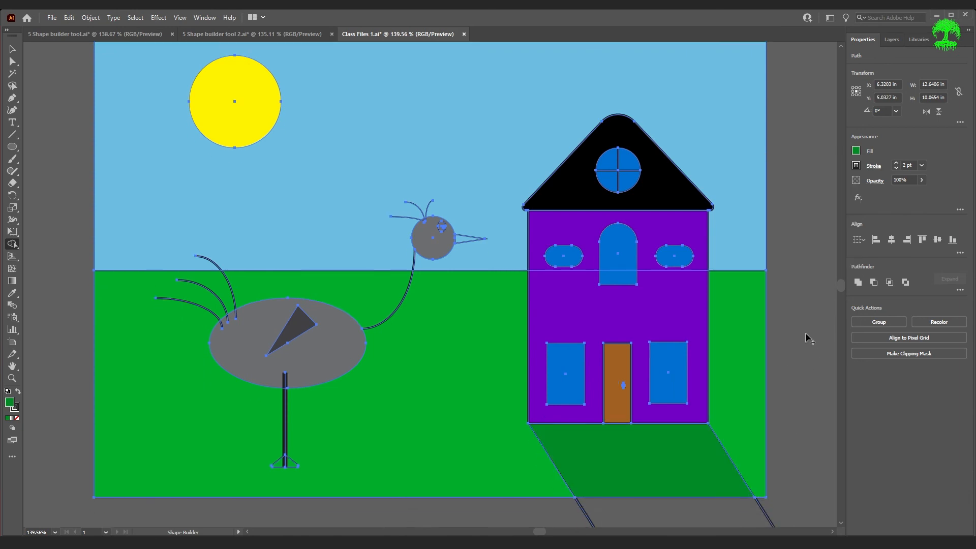
key(v)
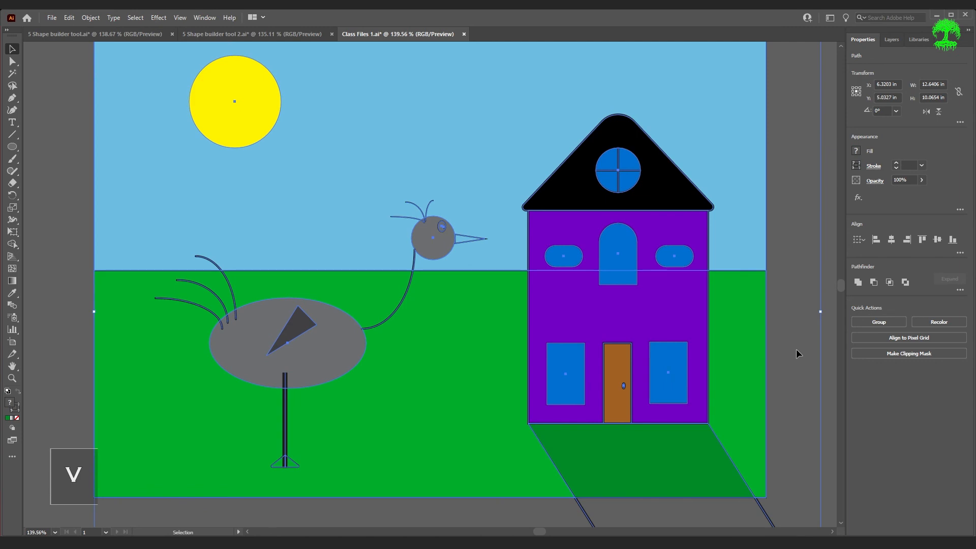
click(796, 349)
scroll(797, 349, down, 4)
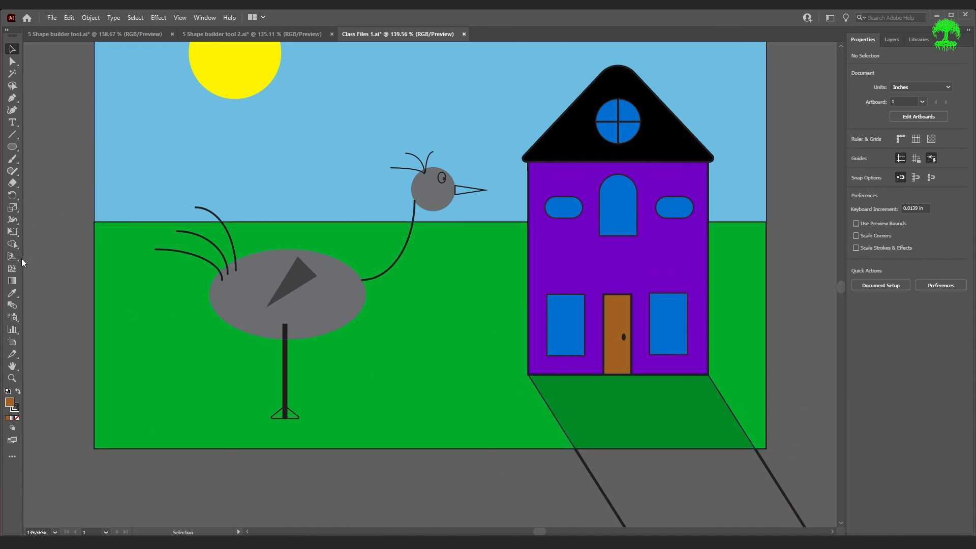
Delete the two walkway line ends hanging below the ground with Shape Builder
scroll(676, 522, down, 3)
key(shift+m)
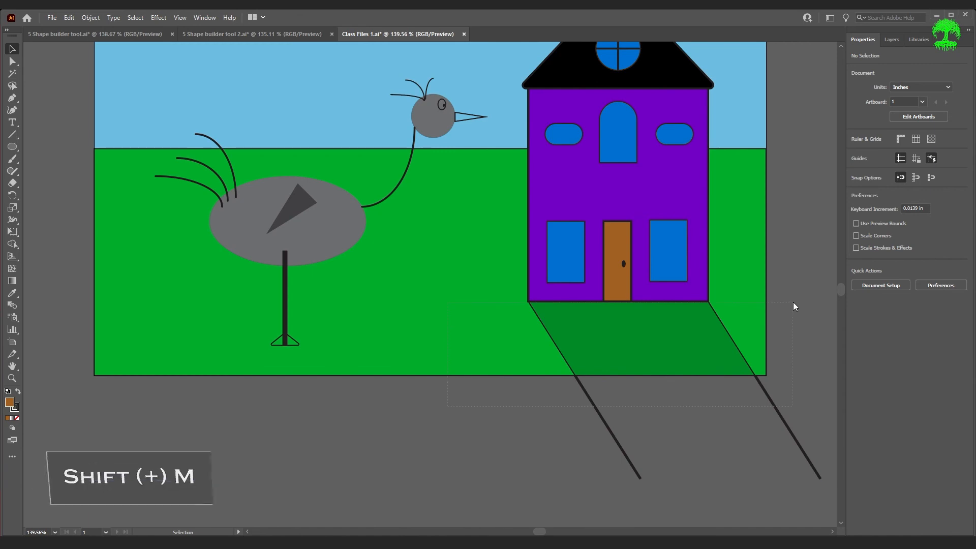
drag(793, 302, 745, 291)
click(13, 247)
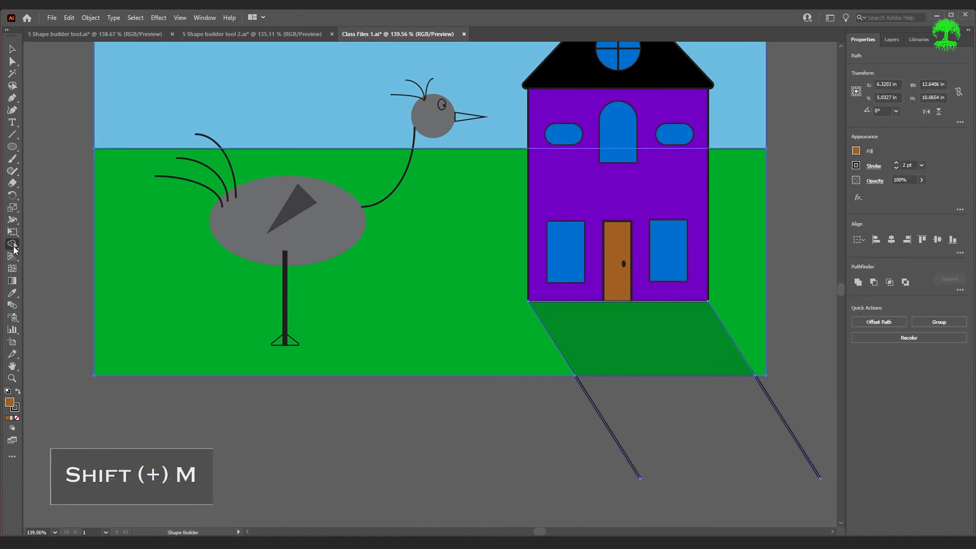
drag(508, 439, 815, 419)
scroll(793, 441, up, 3)
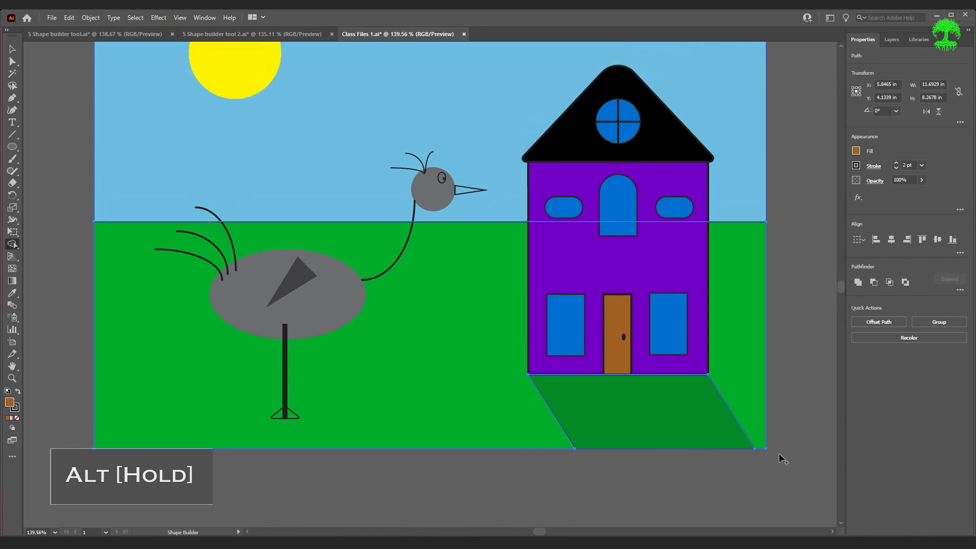
key(v)
Set the green walkway shape's stroke to None
click(701, 493)
click(675, 414)
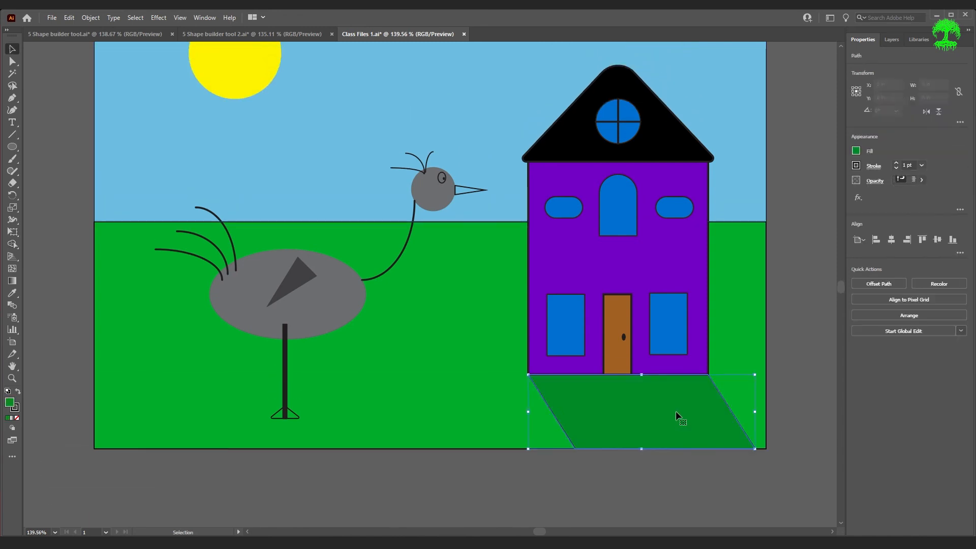
click(856, 169)
click(745, 202)
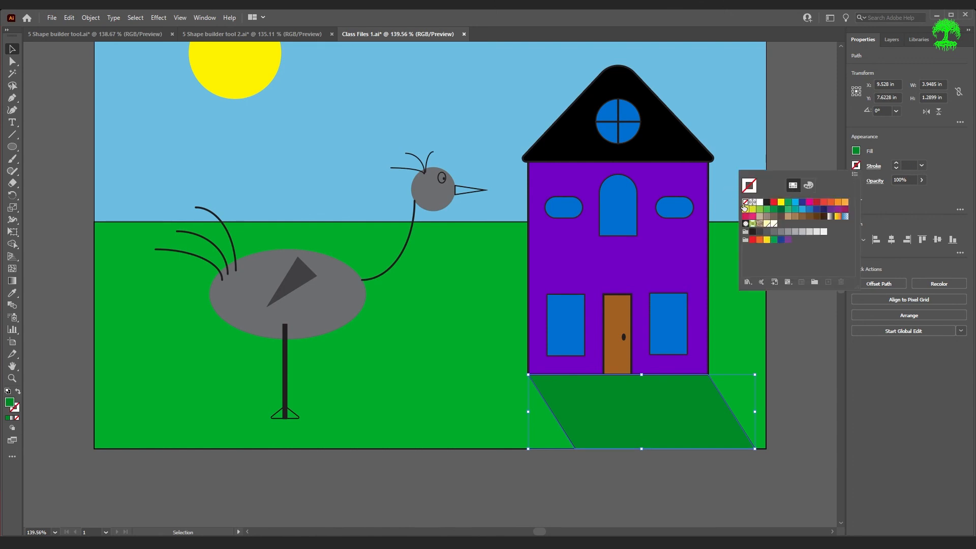
key(Escape)
Set the green ground's stroke to None and deselect it
click(855, 169)
key(Escape)
click(479, 409)
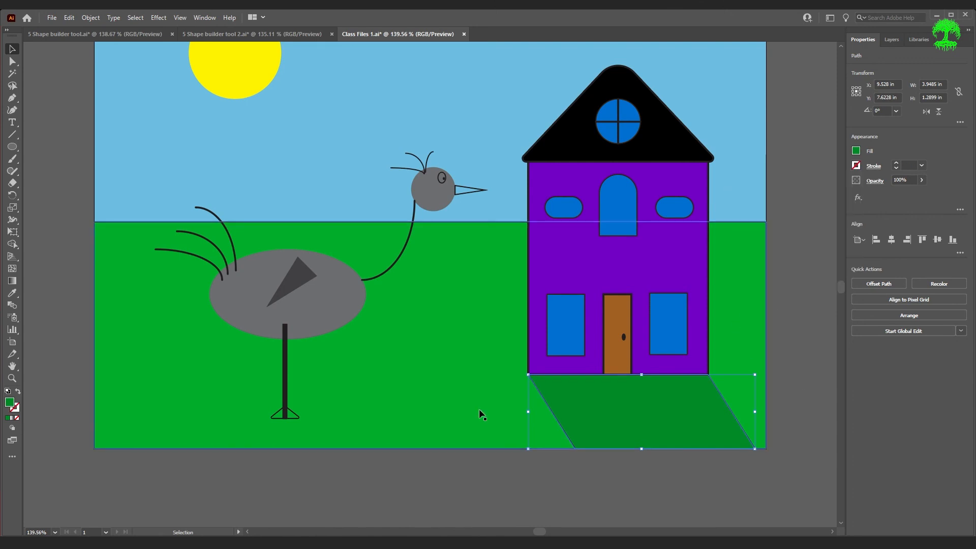
click(856, 166)
click(749, 208)
key(Escape)
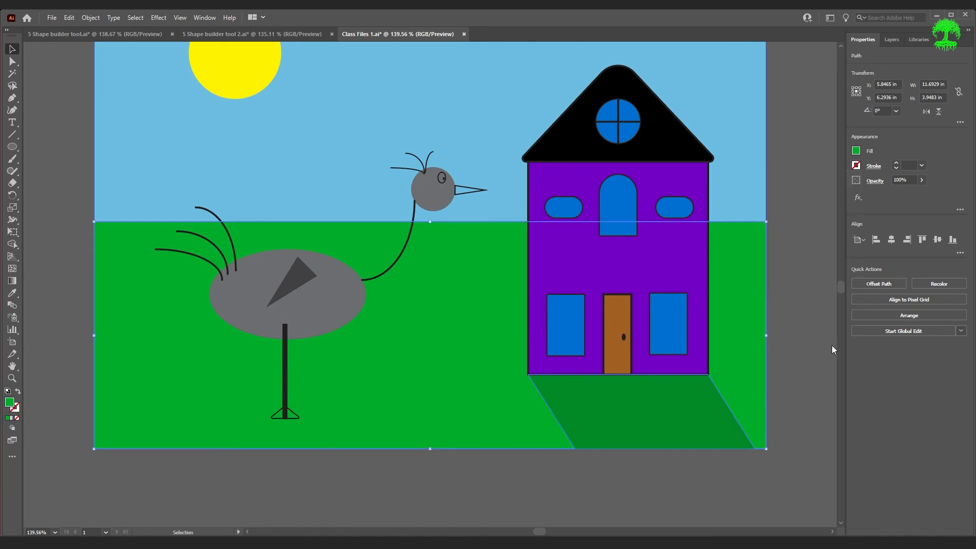
click(831, 410)
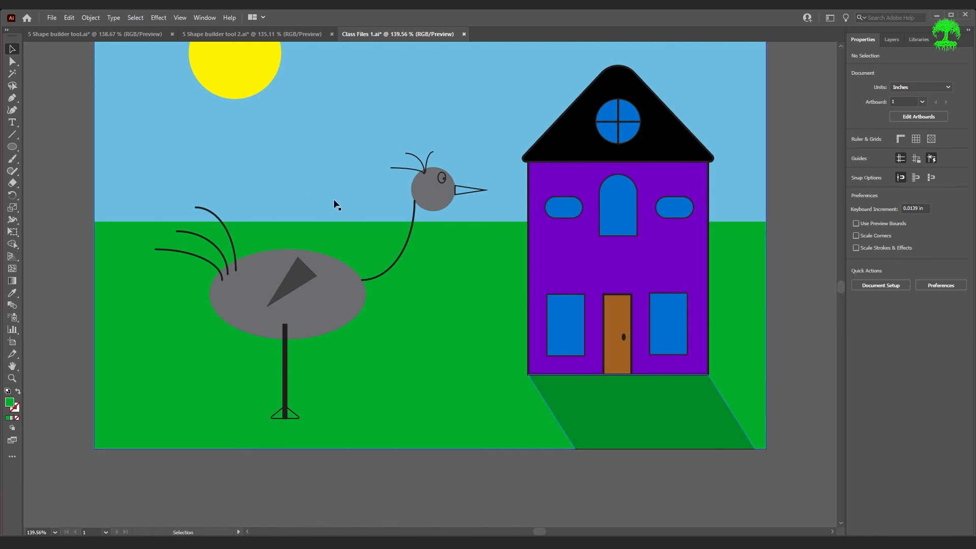
Select all artwork and Shape Builder-fill the gap between the bird's body and neck purple
scroll(334, 199, up, 3)
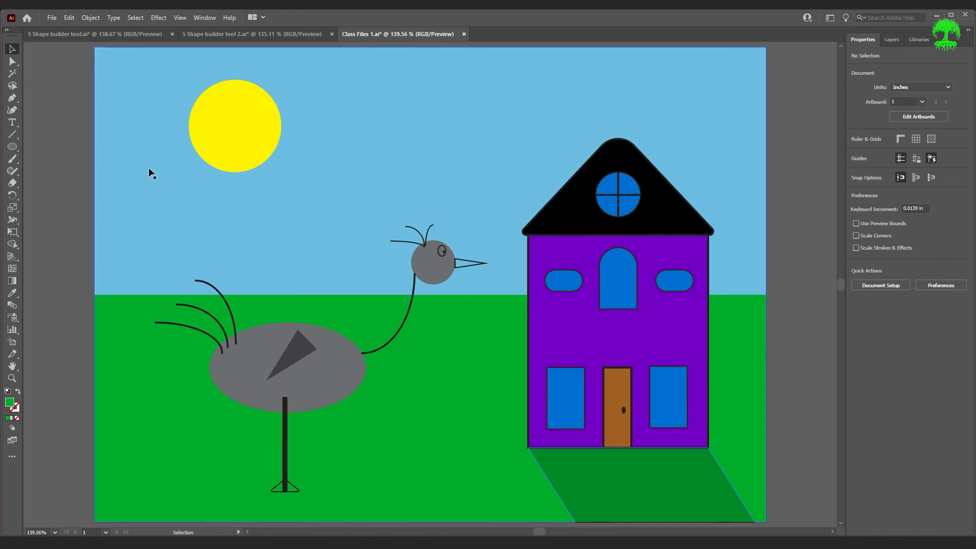
drag(70, 80, 795, 496)
key(shift+m)
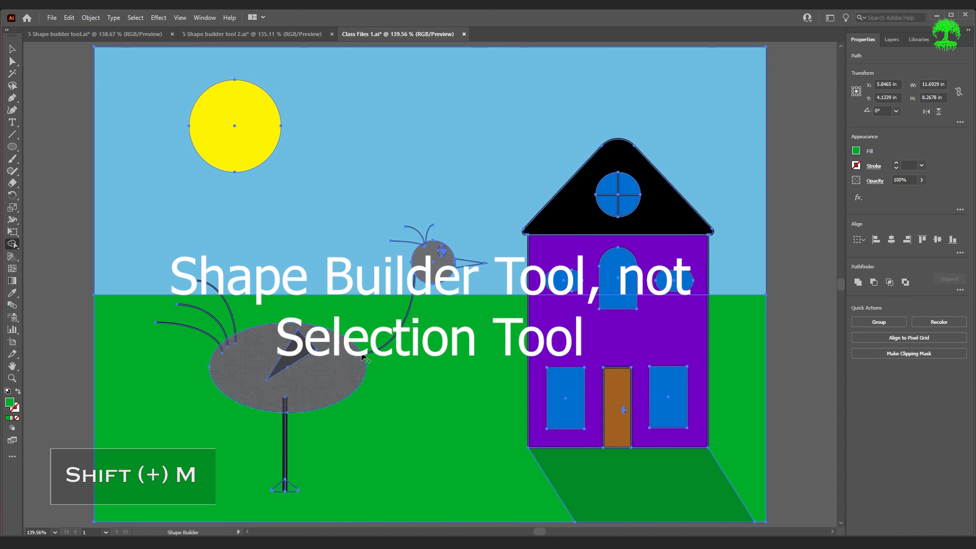
click(856, 150)
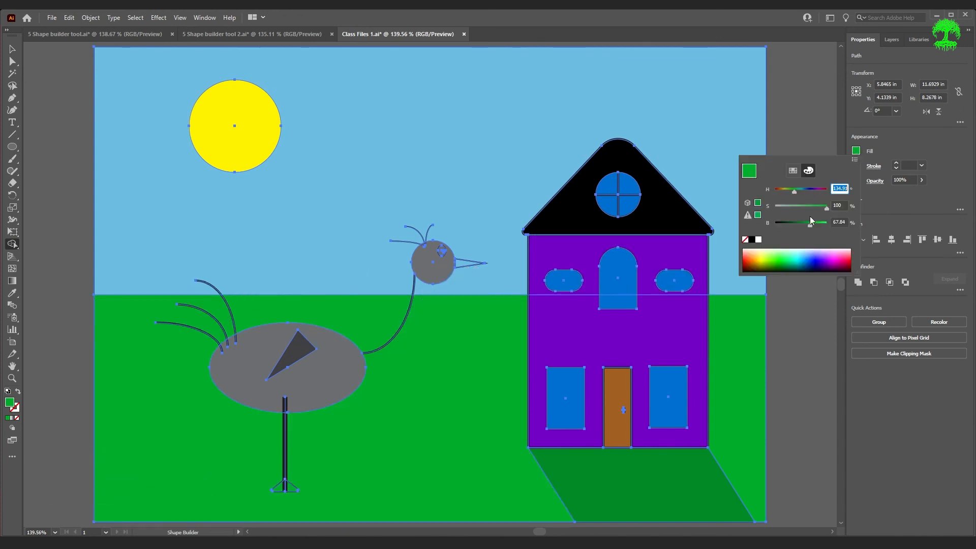
click(834, 260)
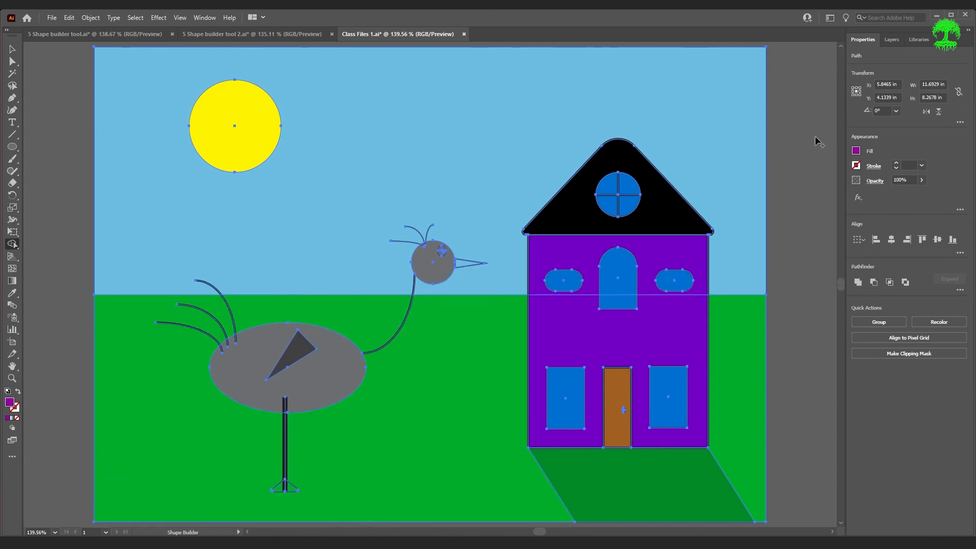
click(369, 316)
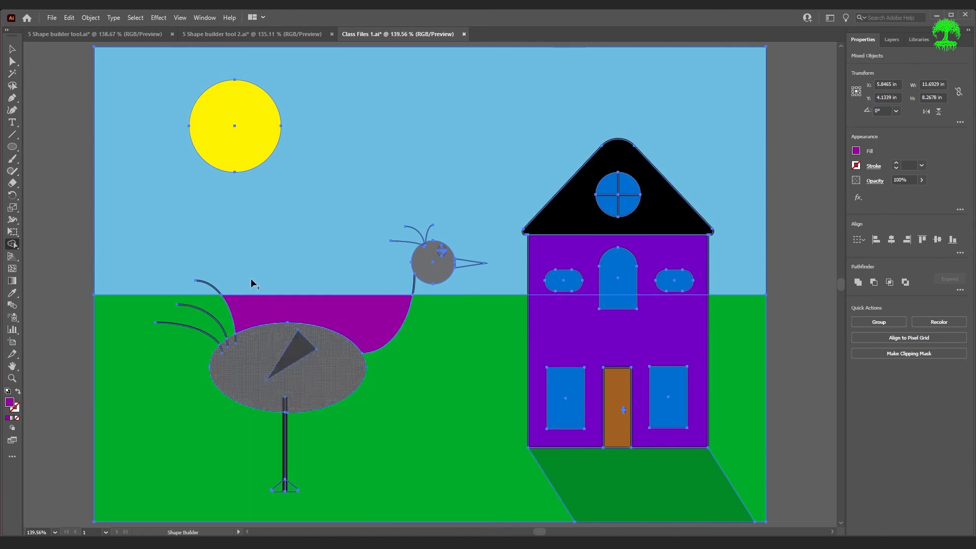
Move the purple patch up into the sky to check it, then return it under the bird
key(v)
click(12, 49)
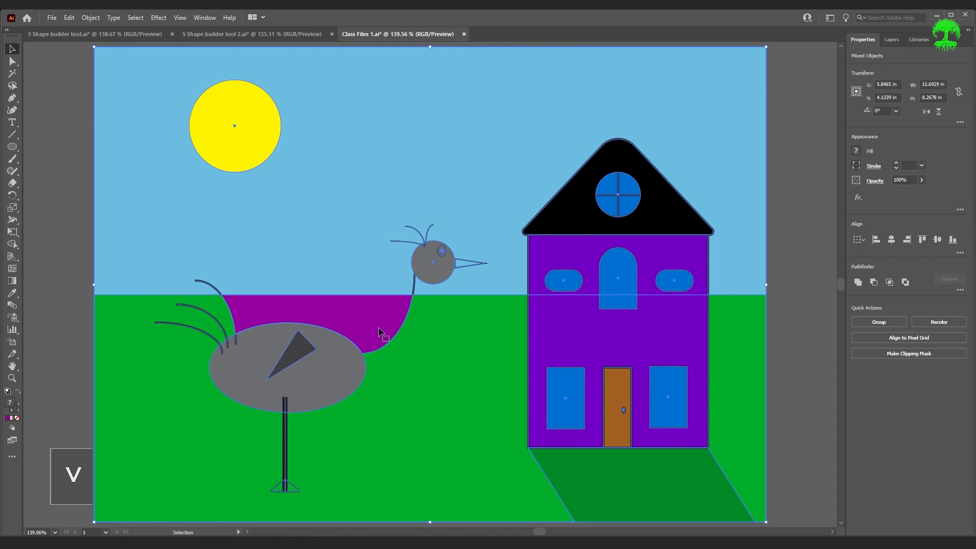
click(71, 271)
drag(374, 320, 492, 171)
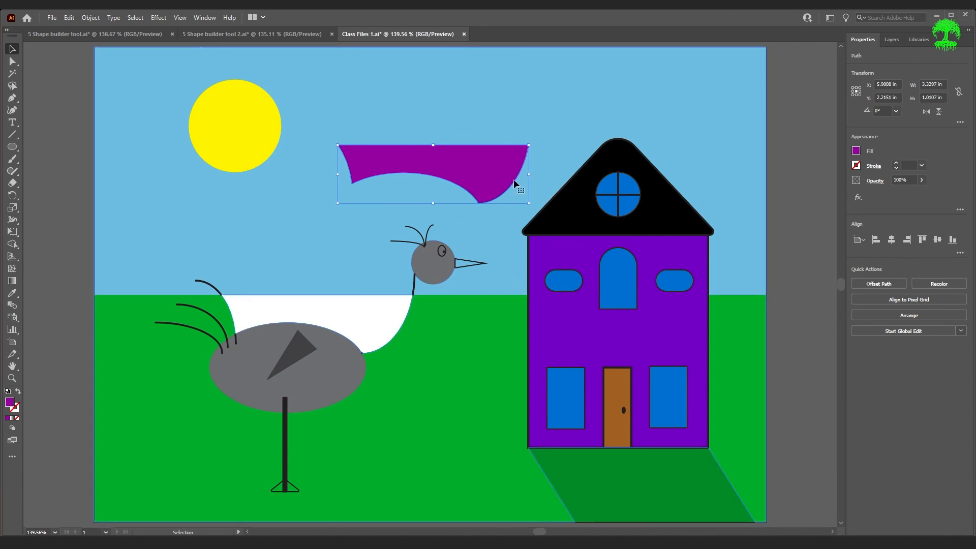
drag(486, 150, 368, 300)
click(447, 358)
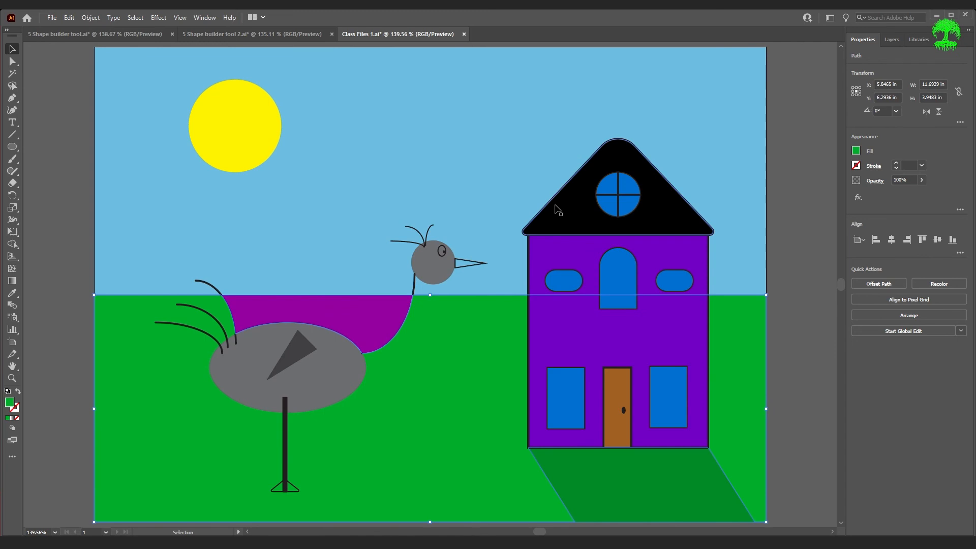
Undo the purple fill so green ground shows under the bird, then save with Ctrl+S
click(817, 309)
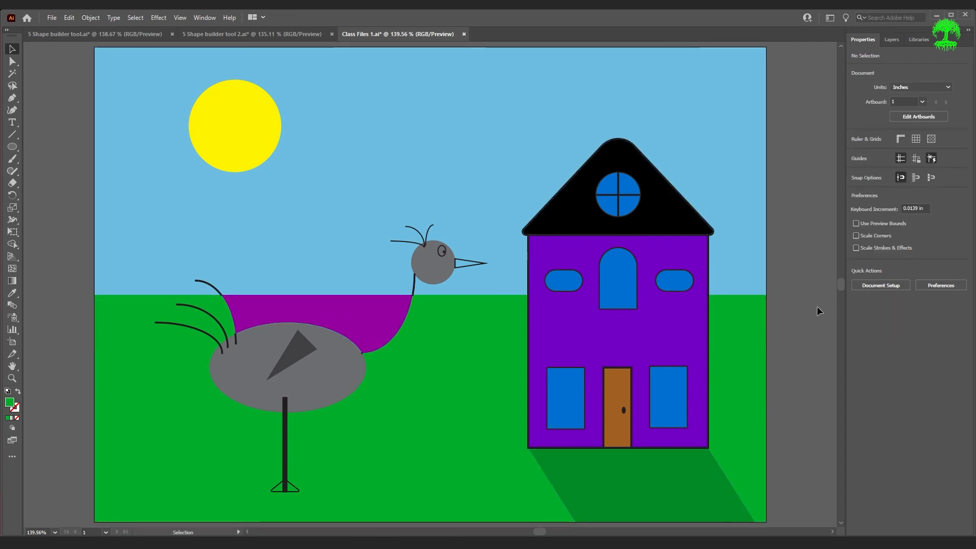
key(ctrl+z)
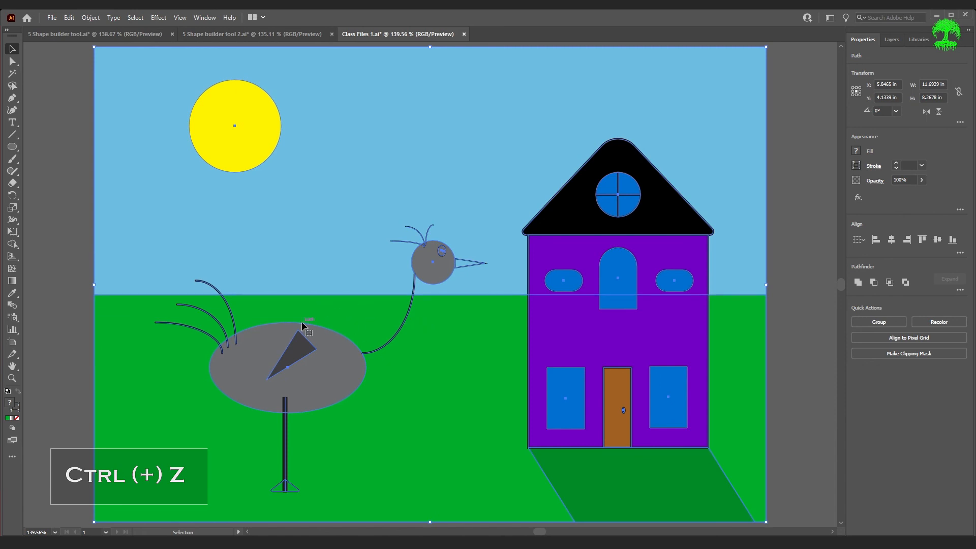
click(810, 337)
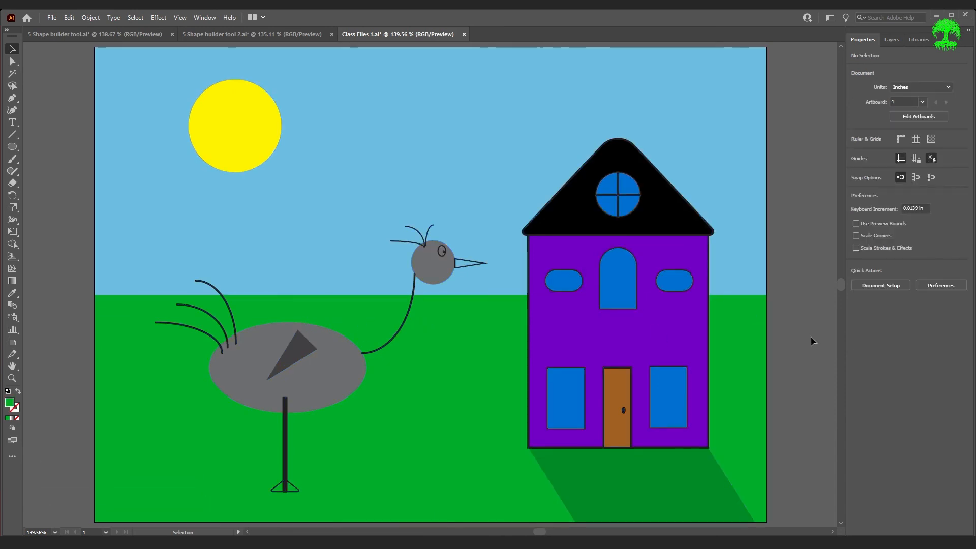
key(ctrl+s)
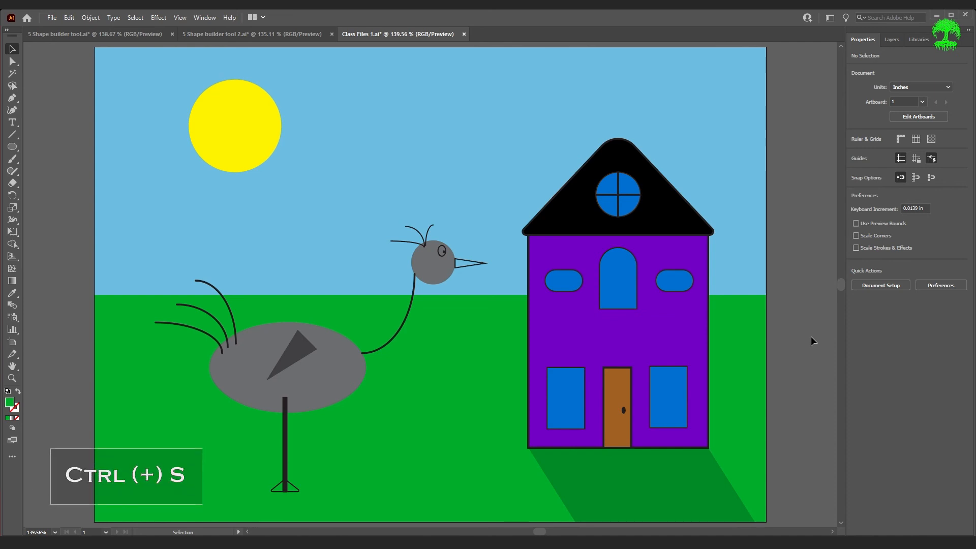